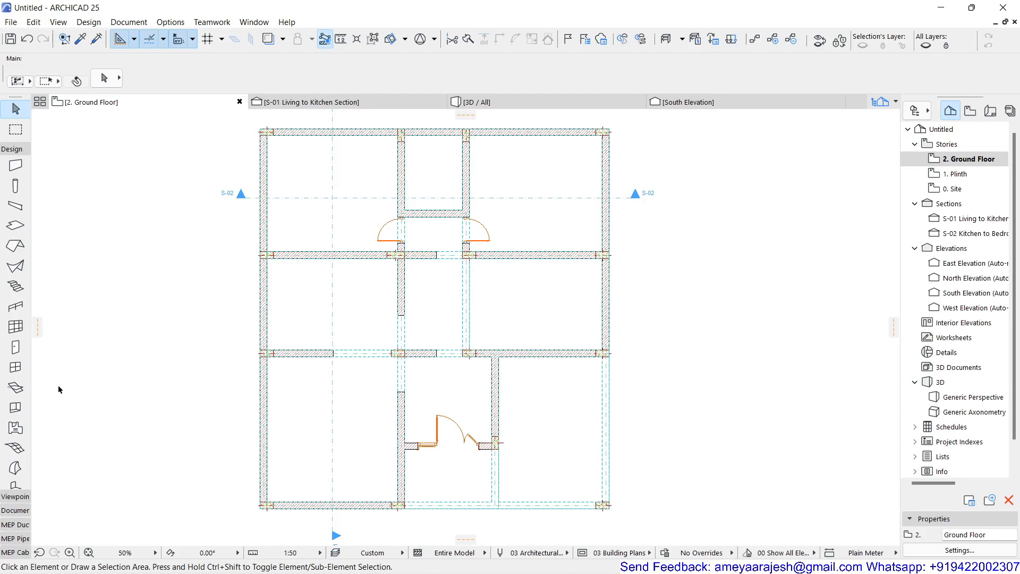
Step: Open the Window tool's default settings and choose the 3-Sash Sliding Window 25 from the Sliding Windows 25 library folder
{"action": "left_click", "coordinate": [9, 371]}
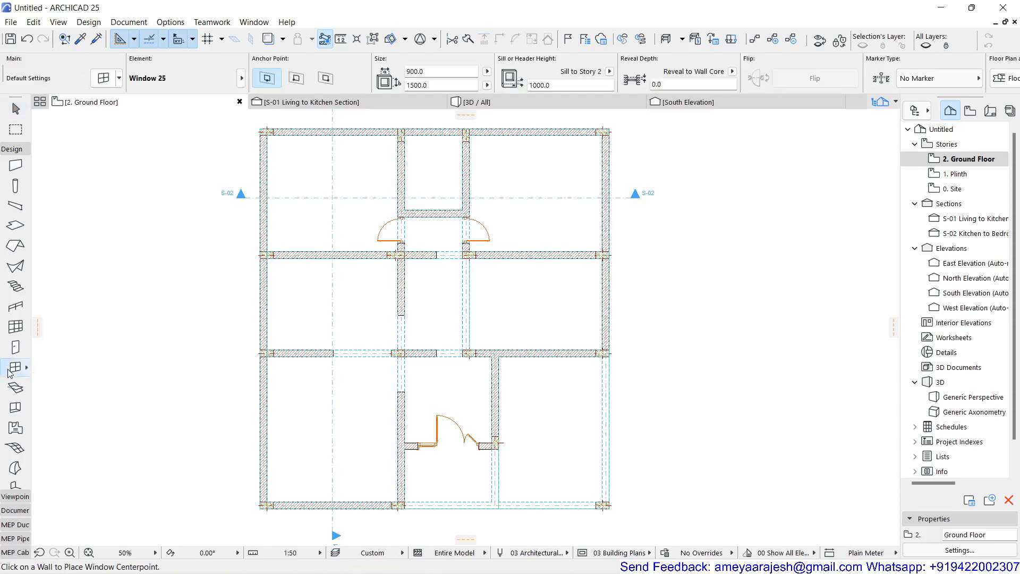
{"action": "double_click", "coordinate": [9, 372]}
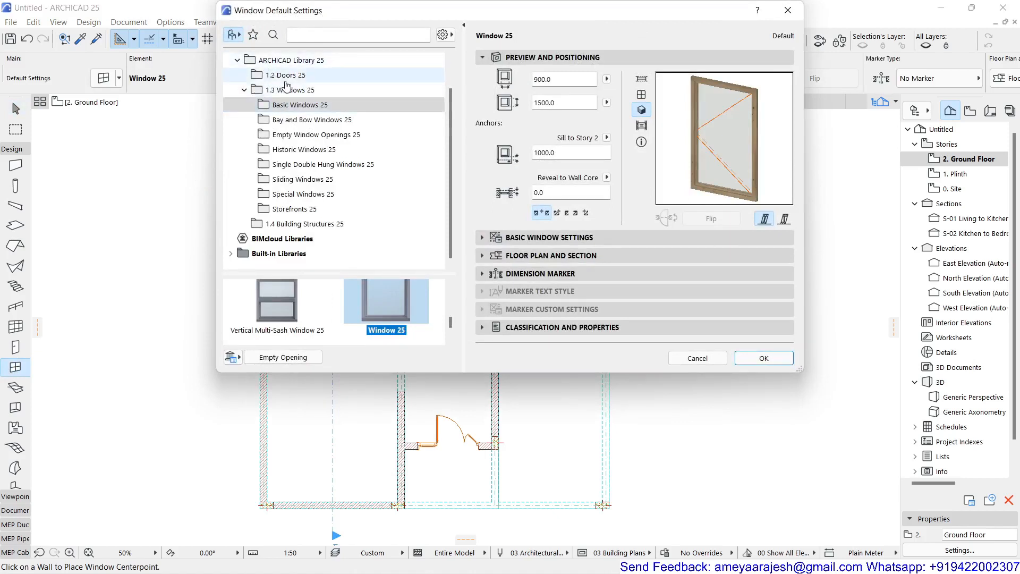
{"action": "left_click", "coordinate": [281, 76]}
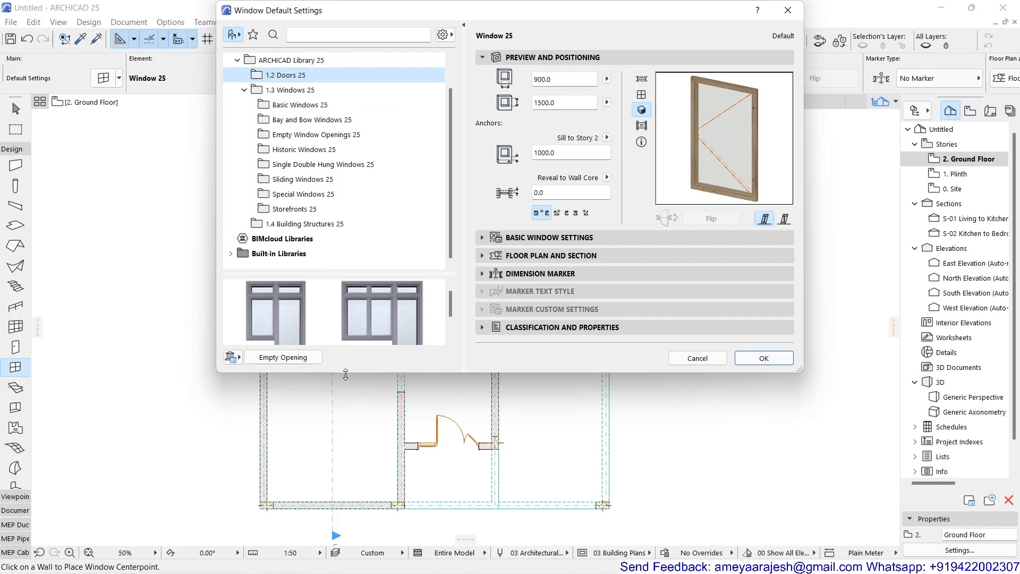
{"action": "left_click_drag", "start_coordinate": [345, 375], "coordinate": [346, 431]}
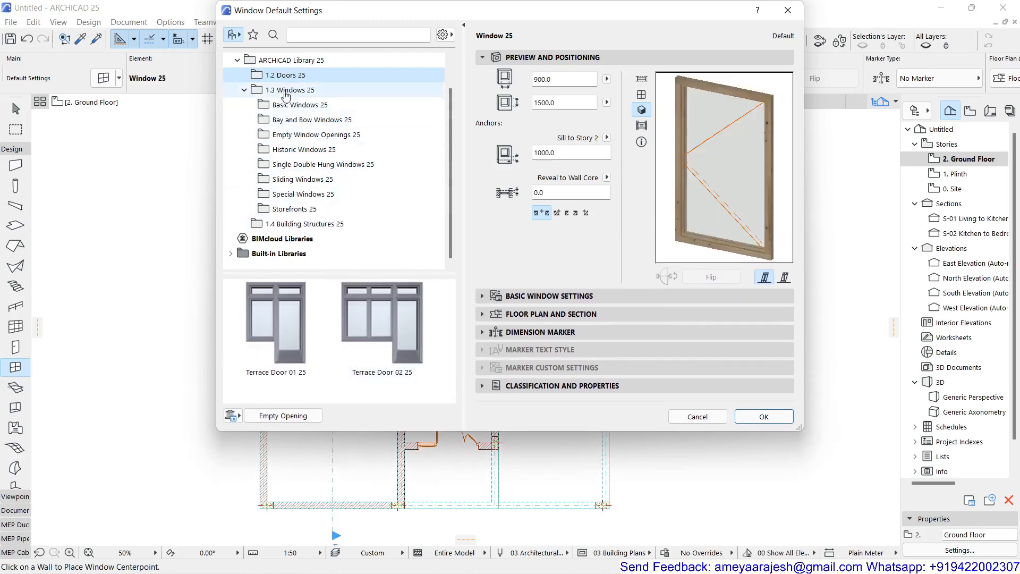
{"action": "left_click", "coordinate": [285, 105]}
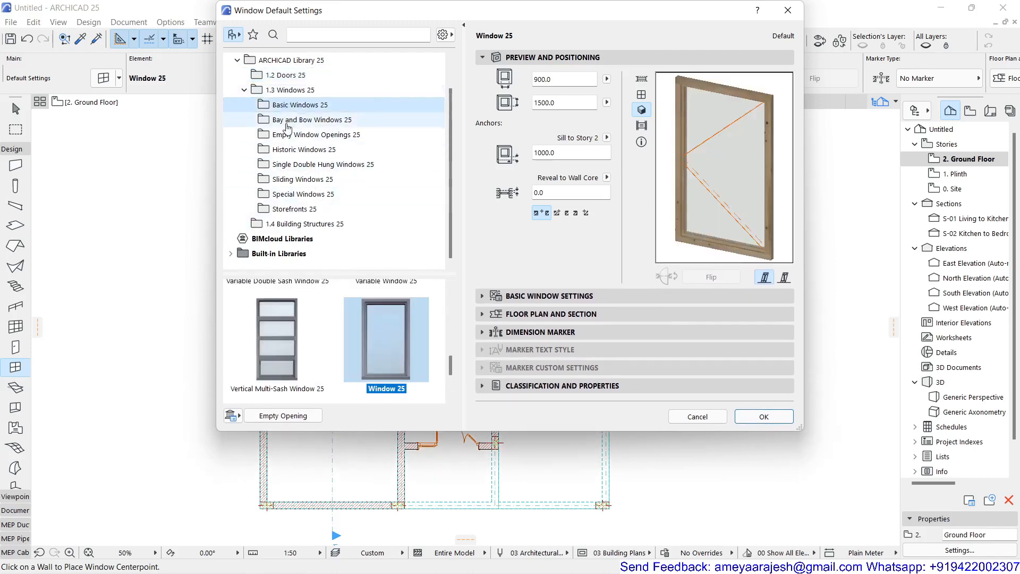
{"action": "left_click", "coordinate": [287, 121]}
{"action": "left_click", "coordinate": [287, 134]}
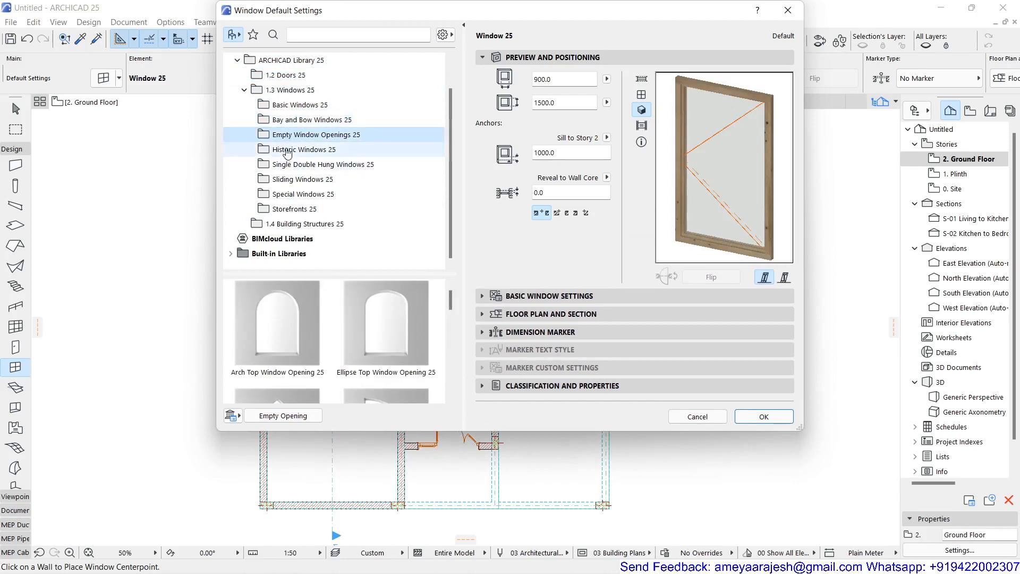
{"action": "left_click", "coordinate": [287, 151]}
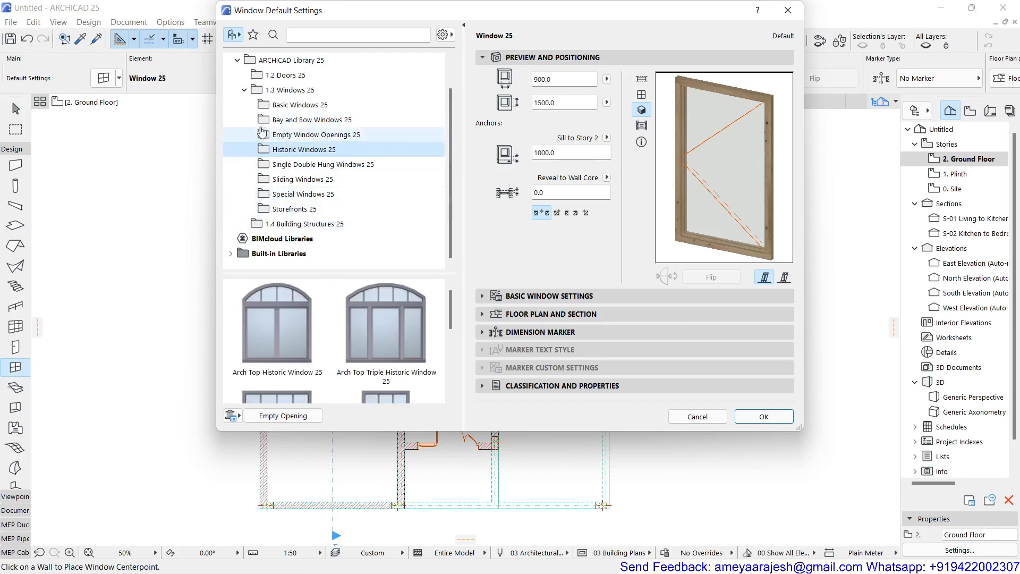
{"action": "left_click", "coordinate": [300, 182]}
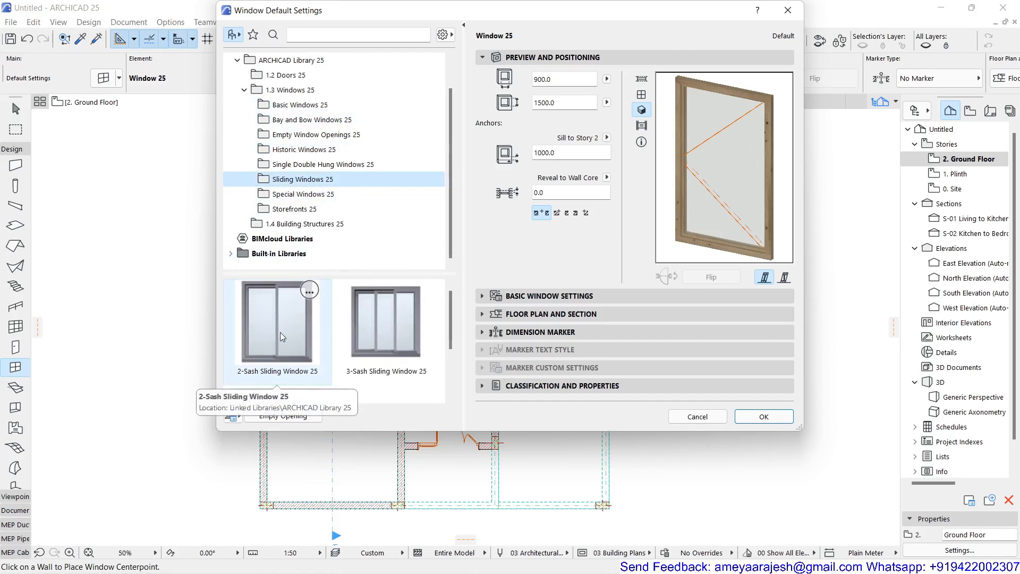
{"action": "left_click", "coordinate": [388, 329]}
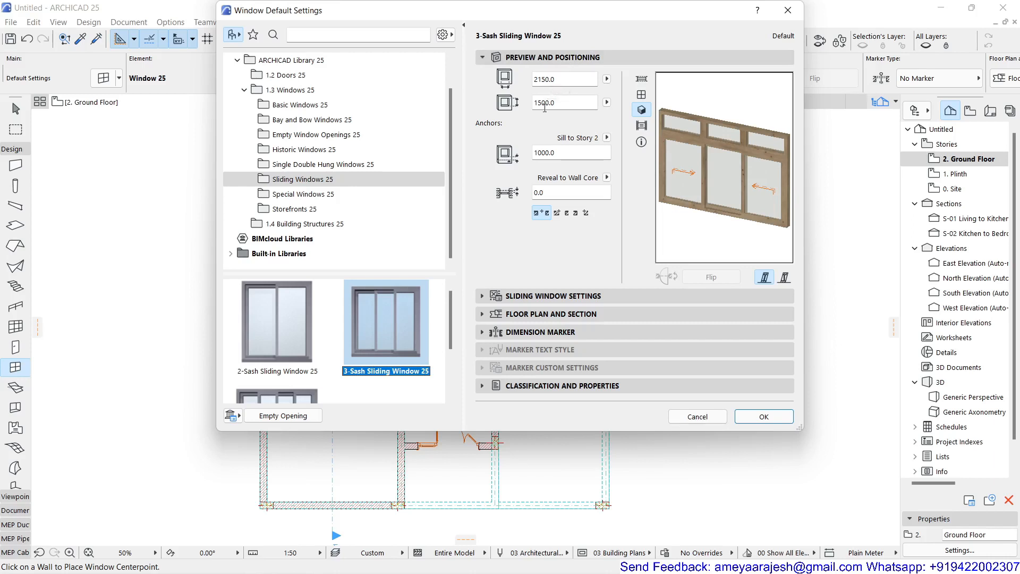
Step: Set the sliding window's width to 1500, its height to 1200 and its sill height to Story 2 to 900
{"action": "double_click", "coordinate": [537, 84]}
{"action": "type", "text": "15"}
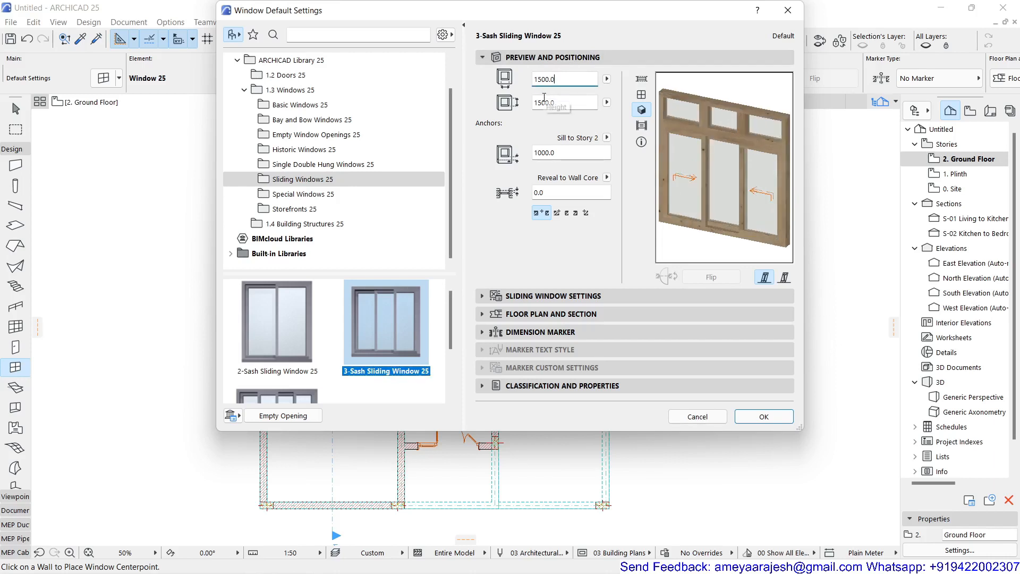
{"action": "double_click", "coordinate": [545, 104]}
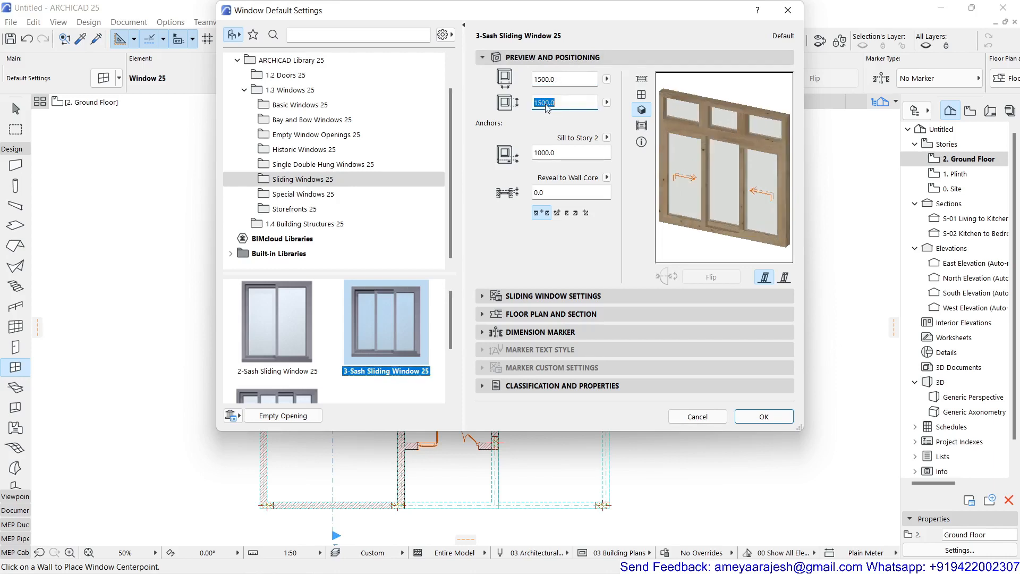
{"action": "type", "text": "12"}
{"action": "left_click", "coordinate": [607, 138]}
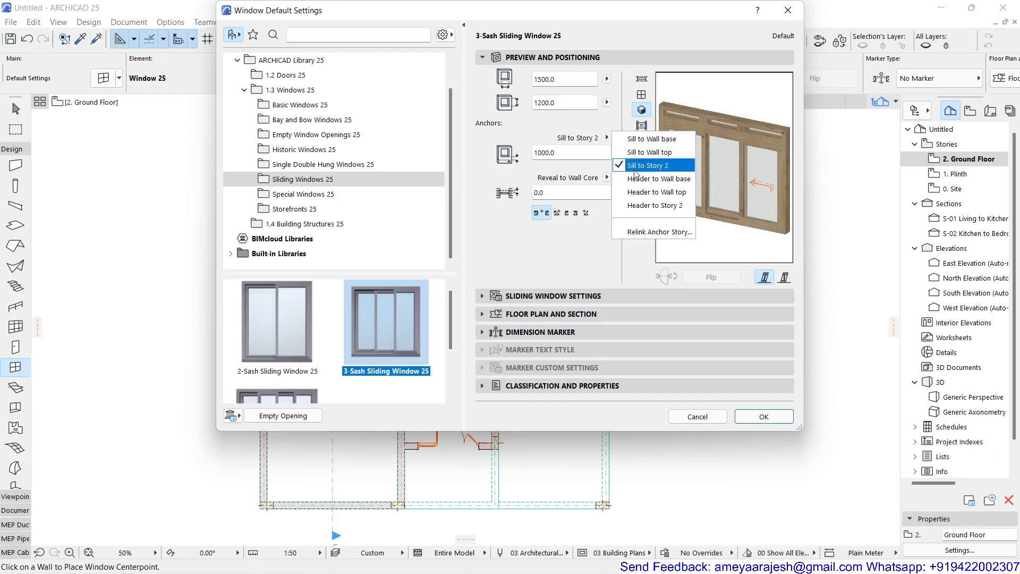
{"action": "left_click", "coordinate": [566, 154]}
{"action": "left_click", "coordinate": [538, 152]}
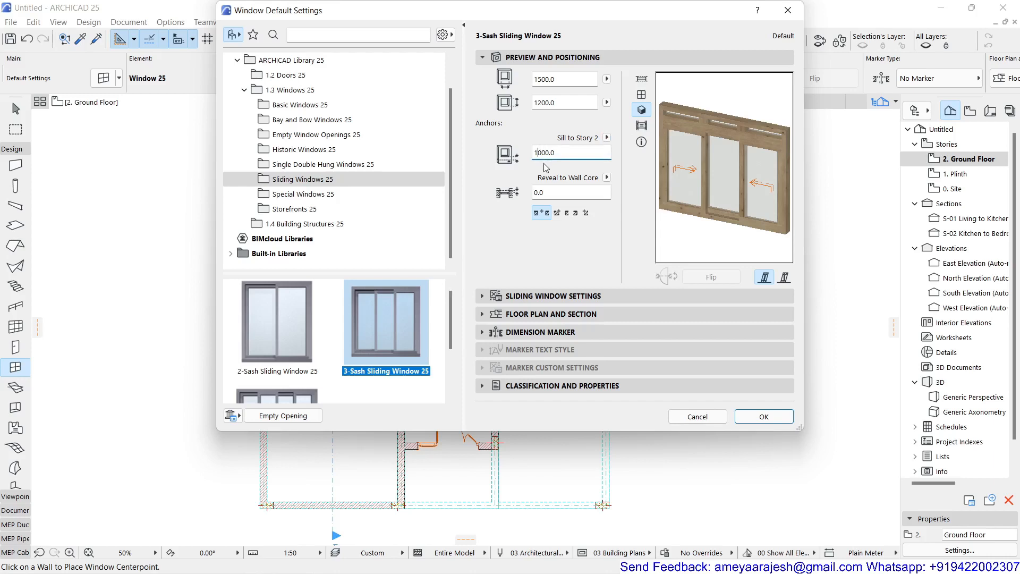
{"action": "key", "text": "BackSpace"}
{"action": "type", "text": "9"}
Step: Set the upper transom to None in the Shape page of the sliding window settings
{"action": "left_click", "coordinate": [497, 301]}
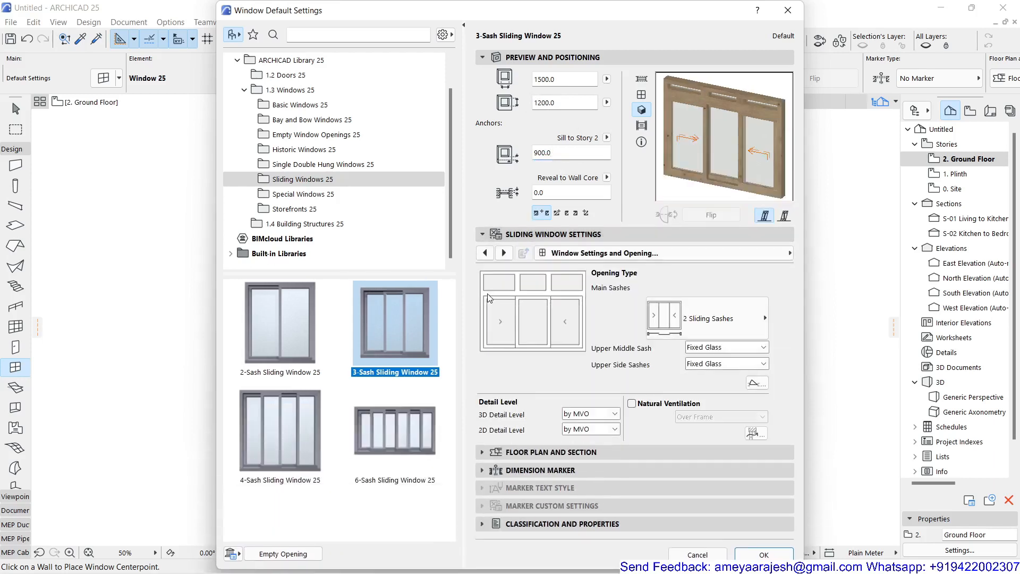
{"action": "left_click", "coordinate": [555, 260]}
{"action": "scroll", "coordinate": [850, 228], "scroll_direction": "up", "scroll_amount": 2}
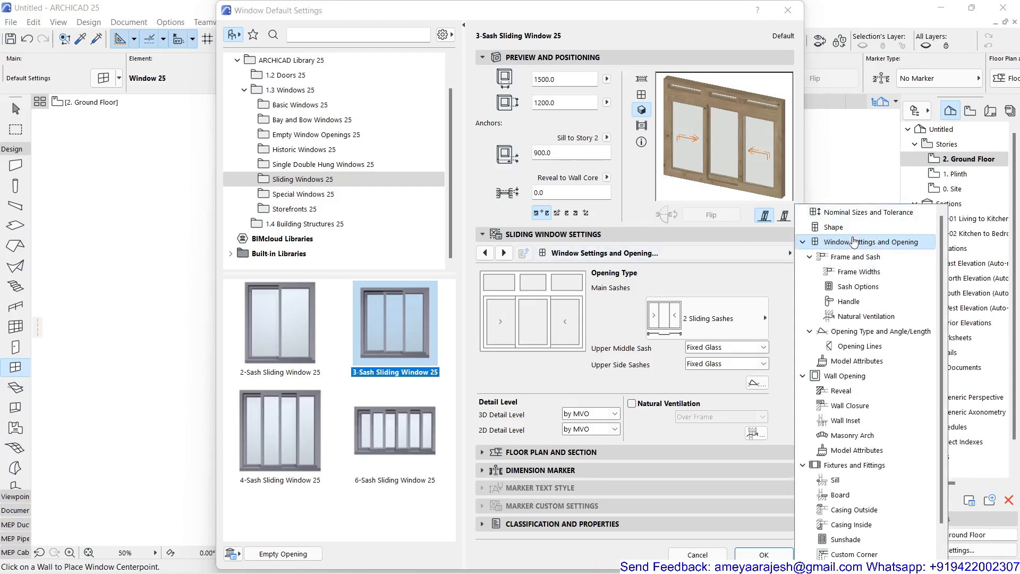
{"action": "left_click", "coordinate": [842, 213]}
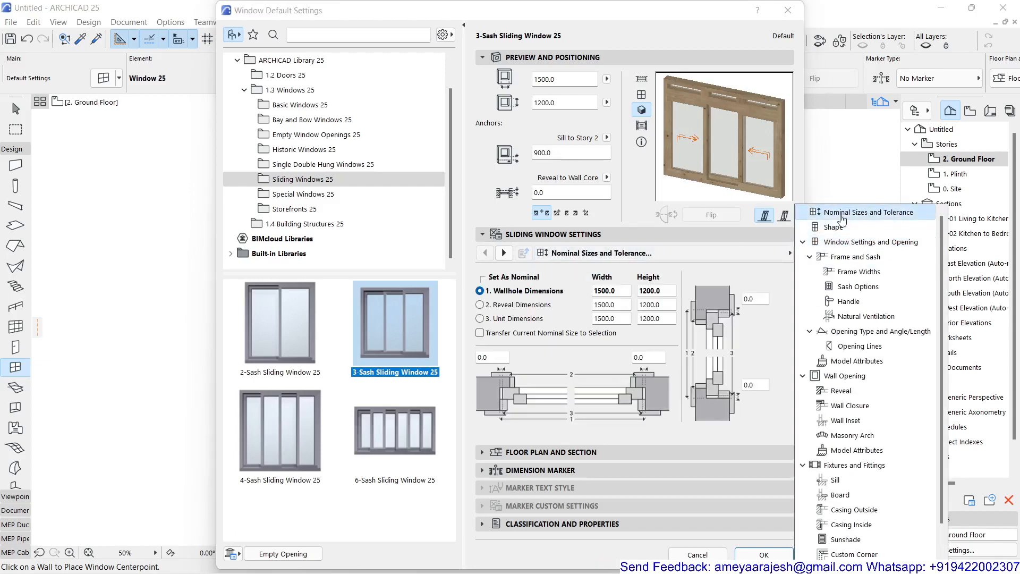
{"action": "left_click", "coordinate": [515, 300]}
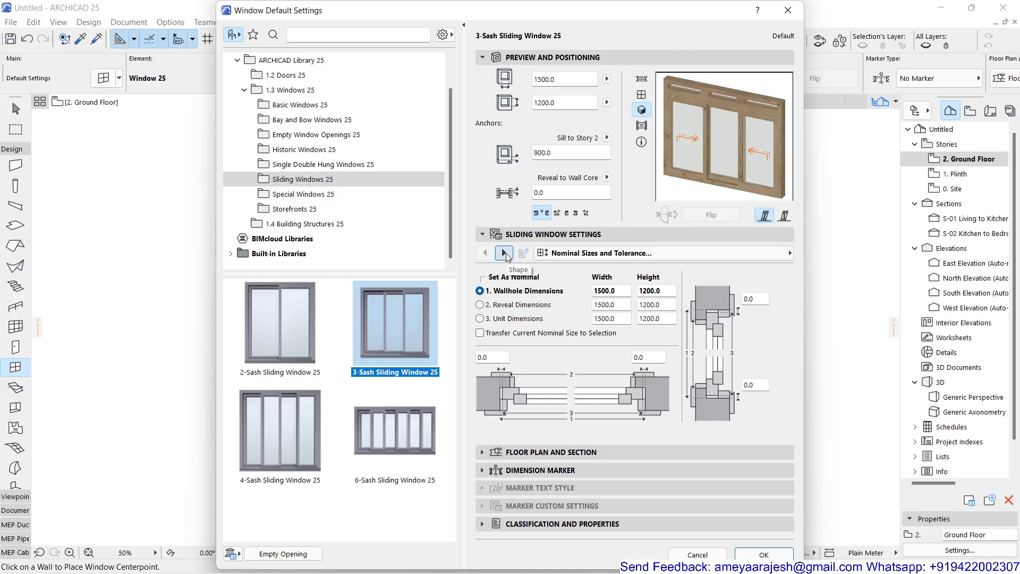
{"action": "left_click", "coordinate": [504, 253]}
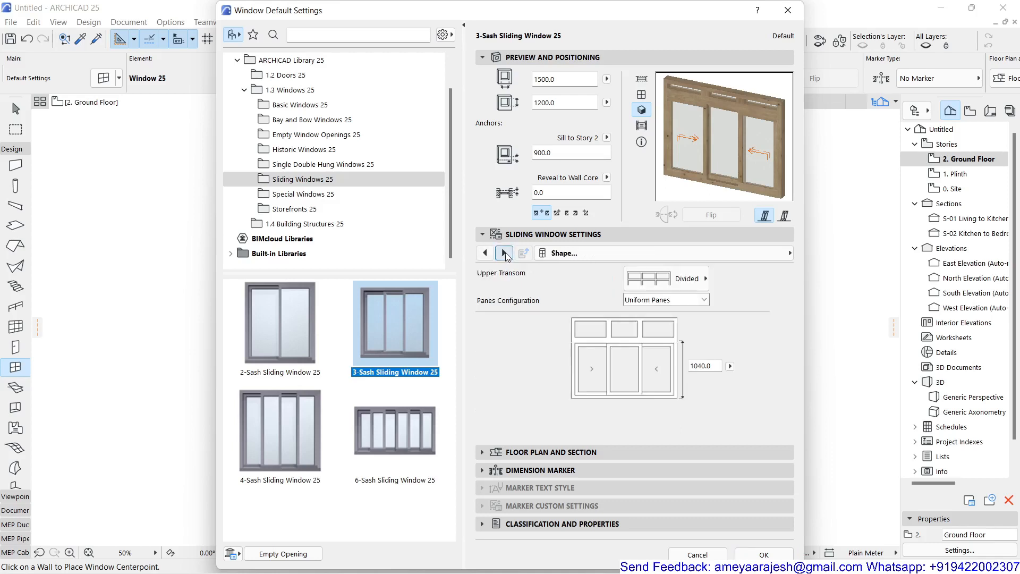
{"action": "left_click", "coordinate": [661, 281]}
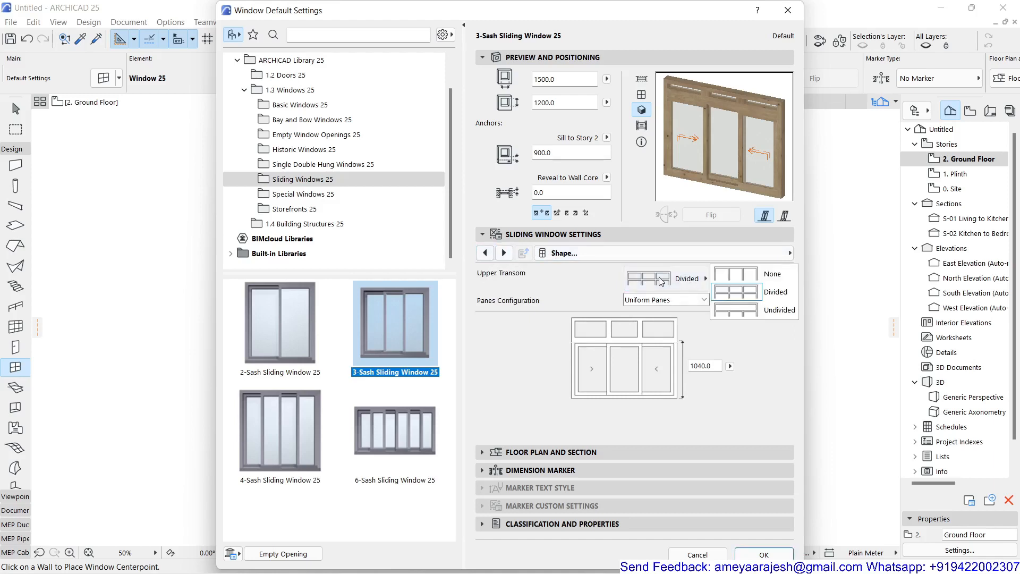
{"action": "left_click", "coordinate": [777, 276]}
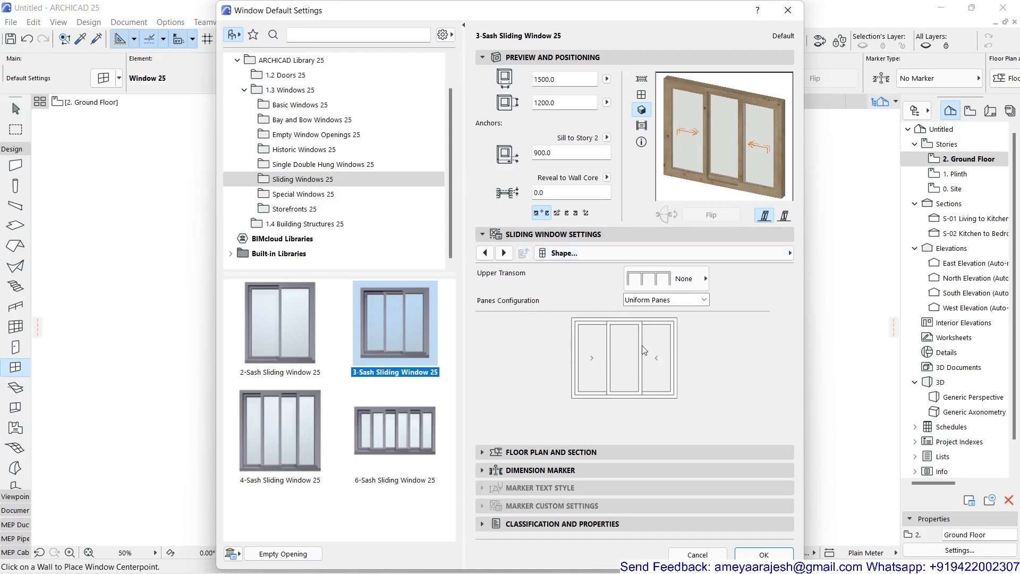
Step: Examine the panes configuration choices, the main sash opening types and the frame and sash dimensions of the sliding window
{"action": "left_click", "coordinate": [691, 300]}
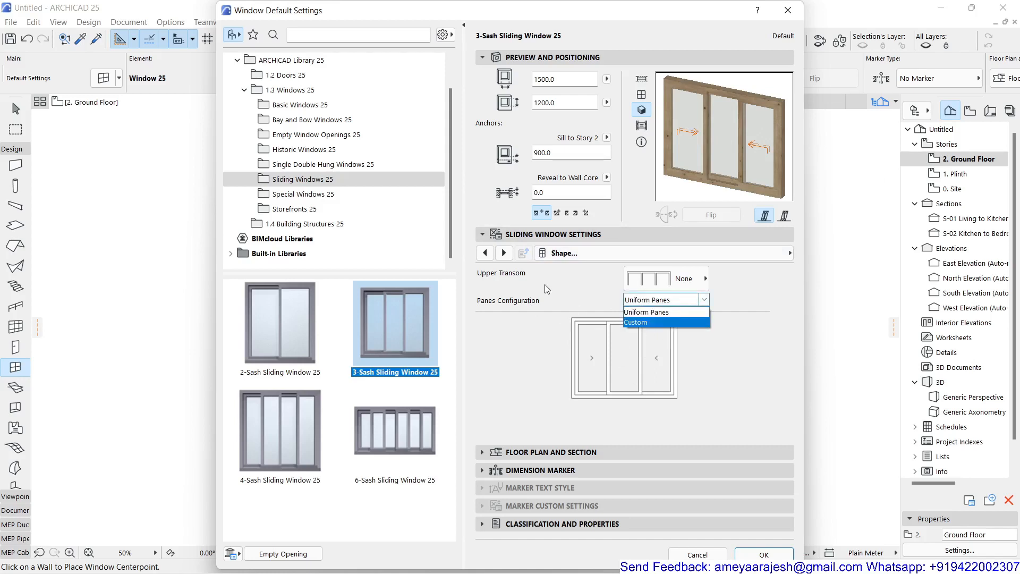
{"action": "left_click", "coordinate": [567, 282]}
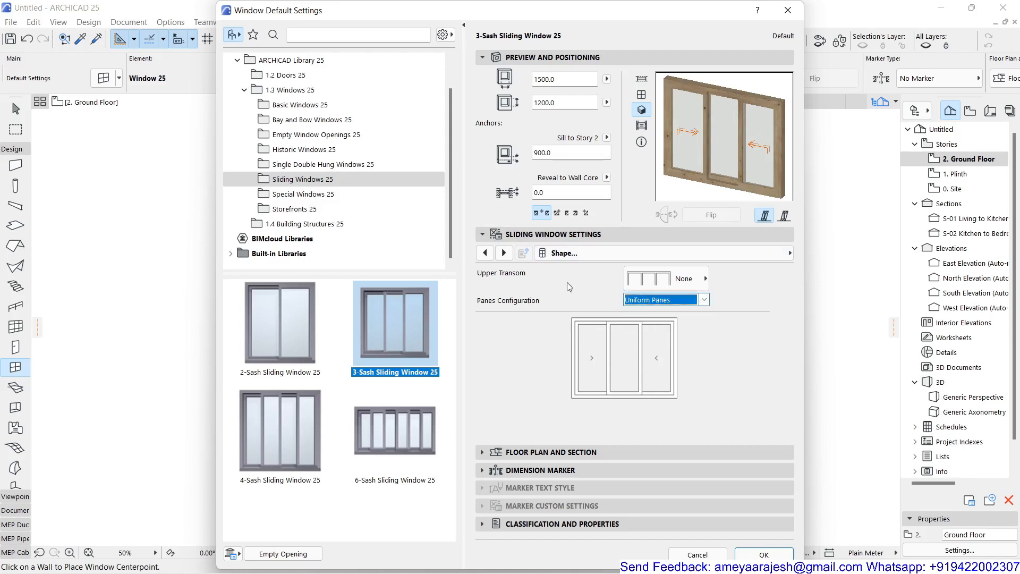
{"action": "left_click", "coordinate": [504, 253]}
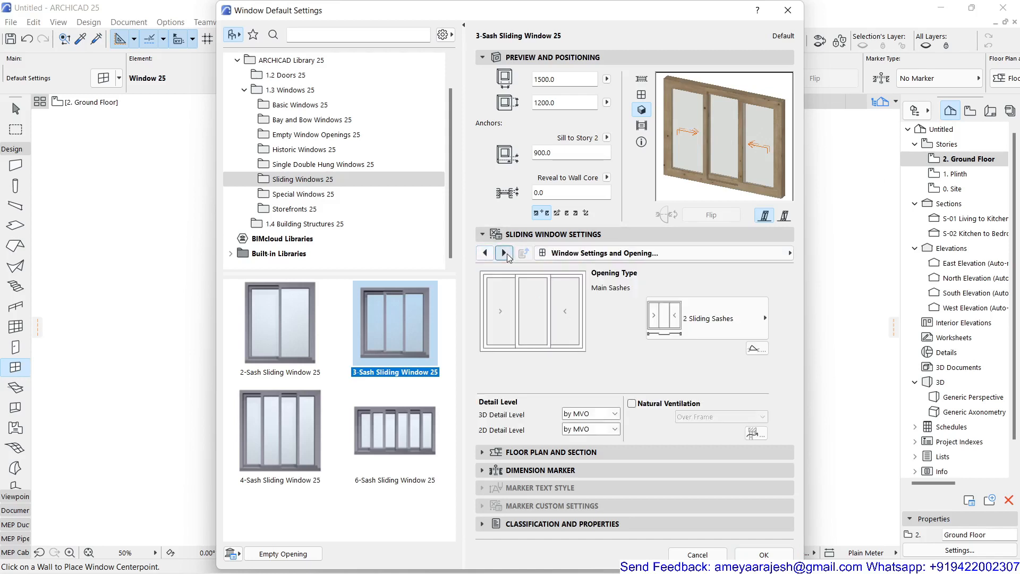
{"action": "left_click", "coordinate": [679, 327]}
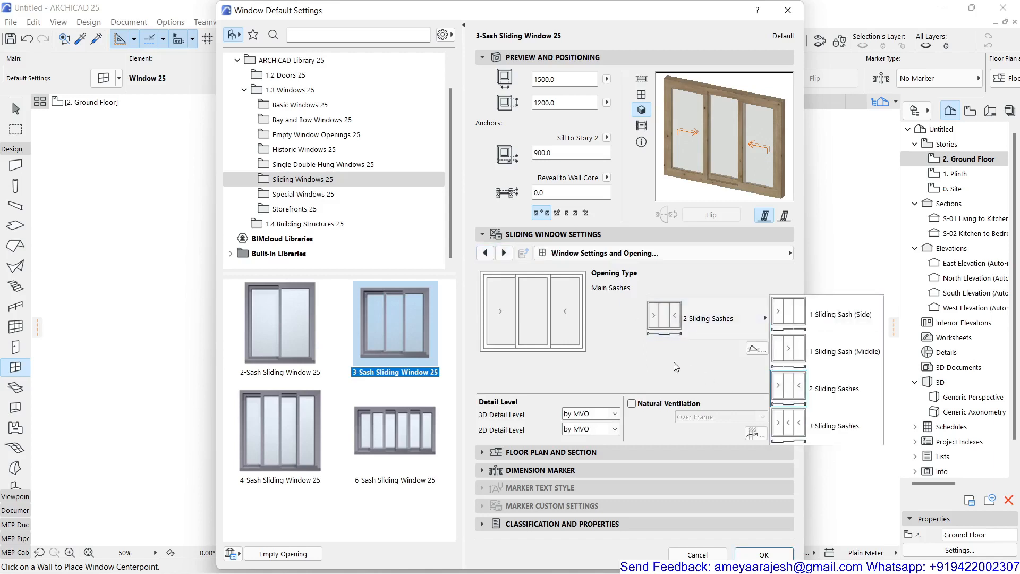
{"action": "left_click", "coordinate": [613, 352]}
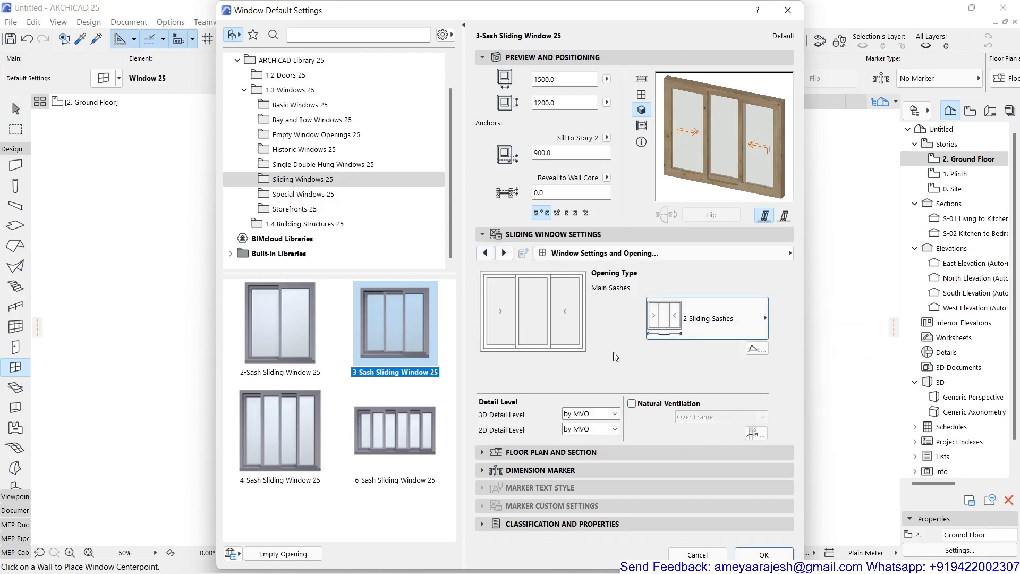
{"action": "left_click", "coordinate": [505, 254]}
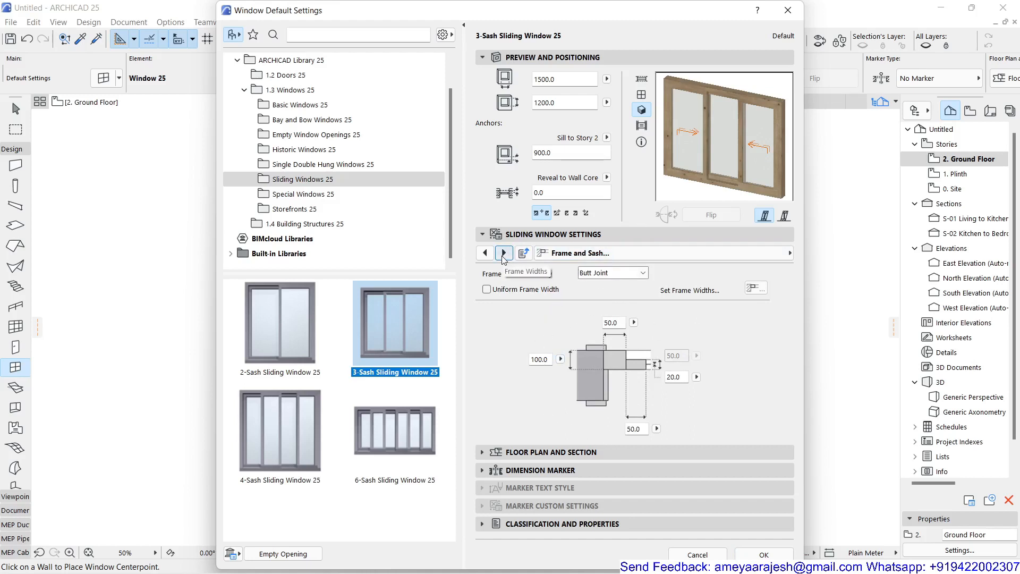
{"action": "left_click", "coordinate": [687, 254]}
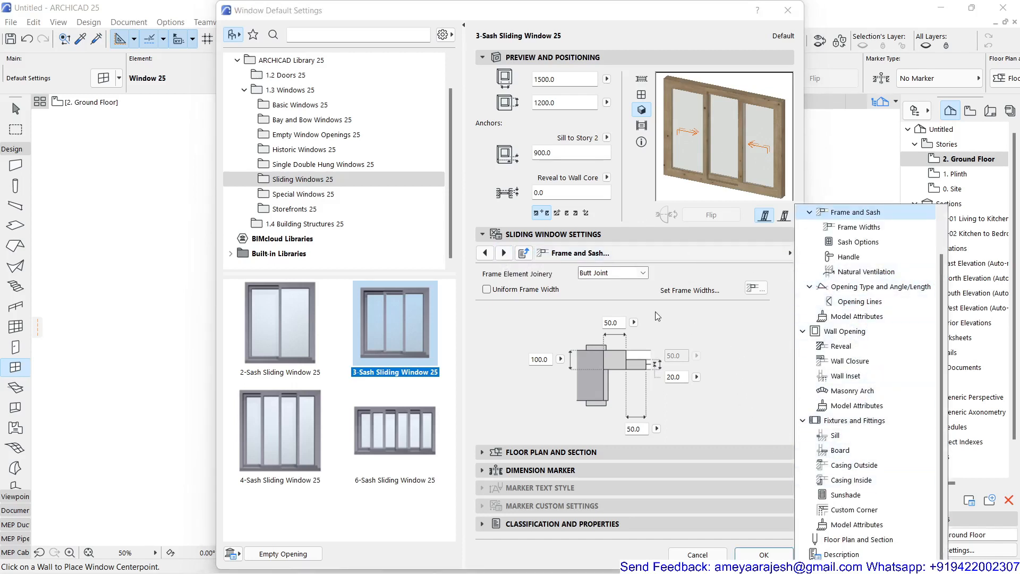
{"action": "left_click", "coordinate": [537, 328]}
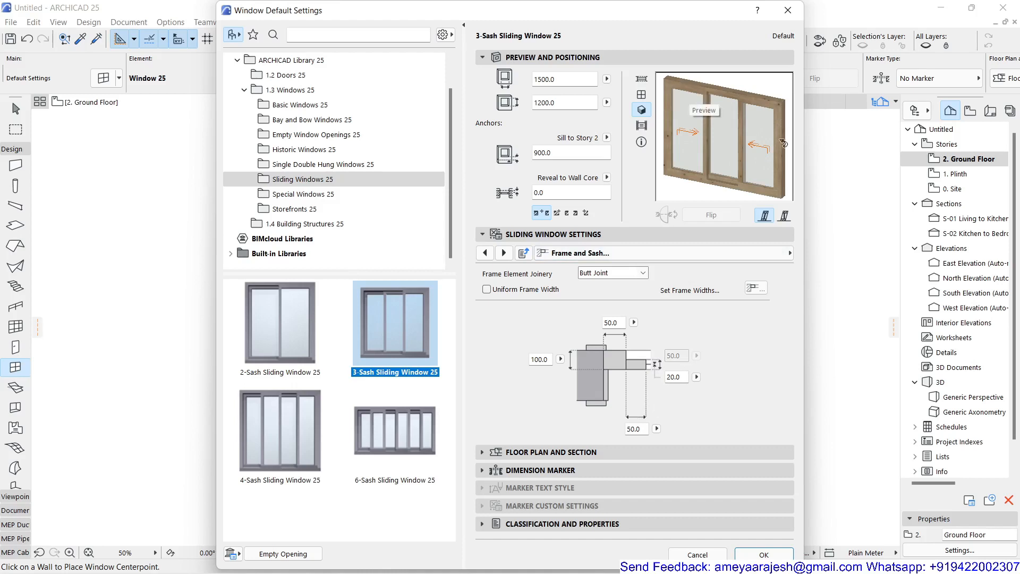
Step: Enable uniform window surfaces in the model attributes, set the frame surface to Paint - Ivory Black and accept the window defaults
{"action": "left_click", "coordinate": [746, 253]}
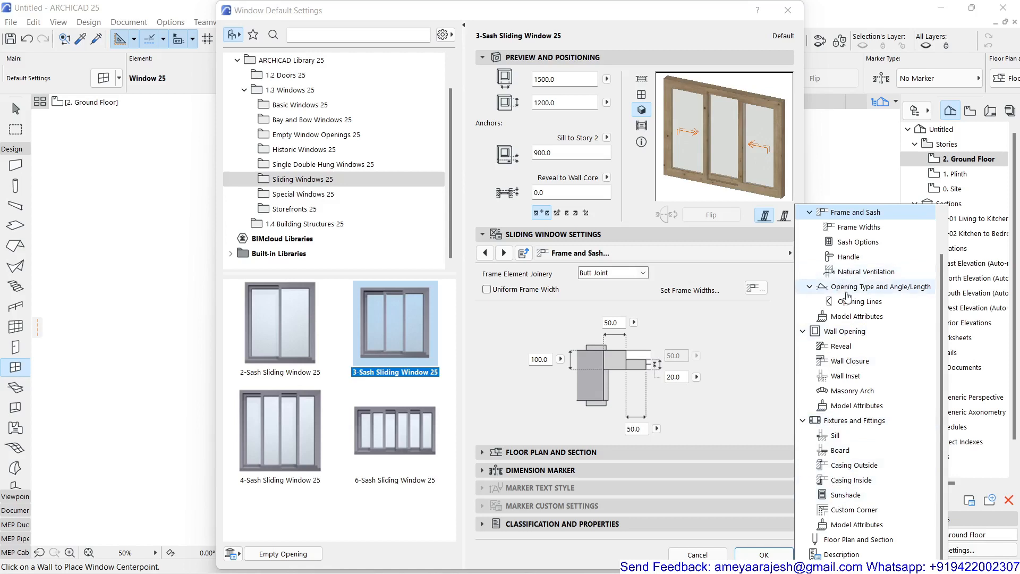
{"action": "left_click", "coordinate": [848, 319]}
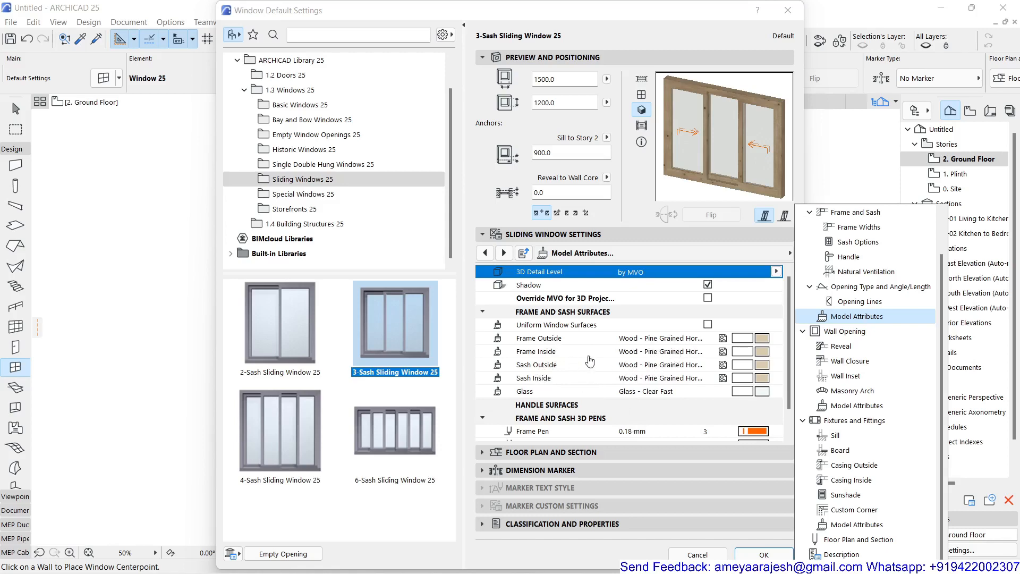
{"action": "left_click", "coordinate": [708, 325]}
{"action": "left_click", "coordinate": [708, 325]}
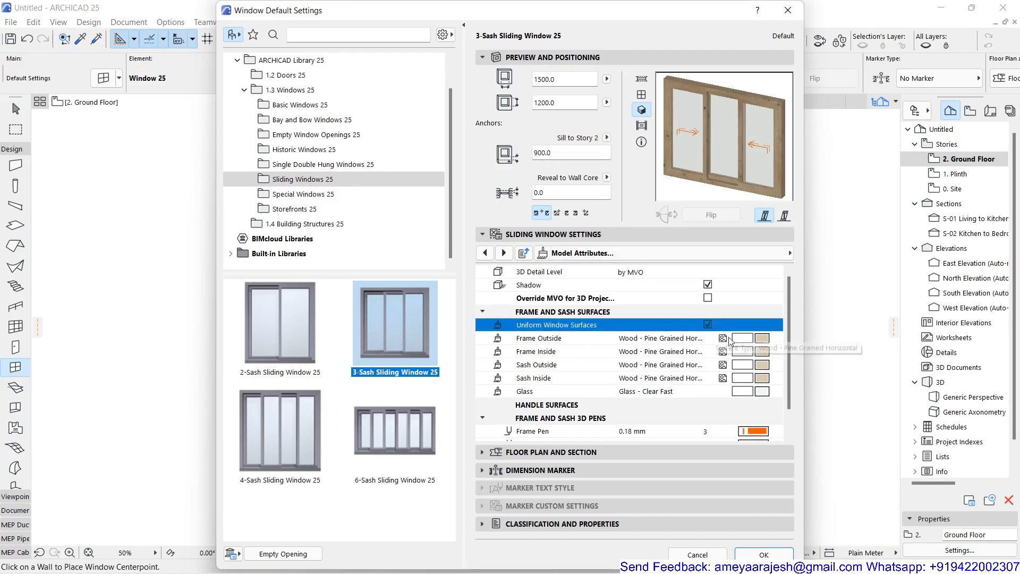
{"action": "left_click", "coordinate": [658, 337]}
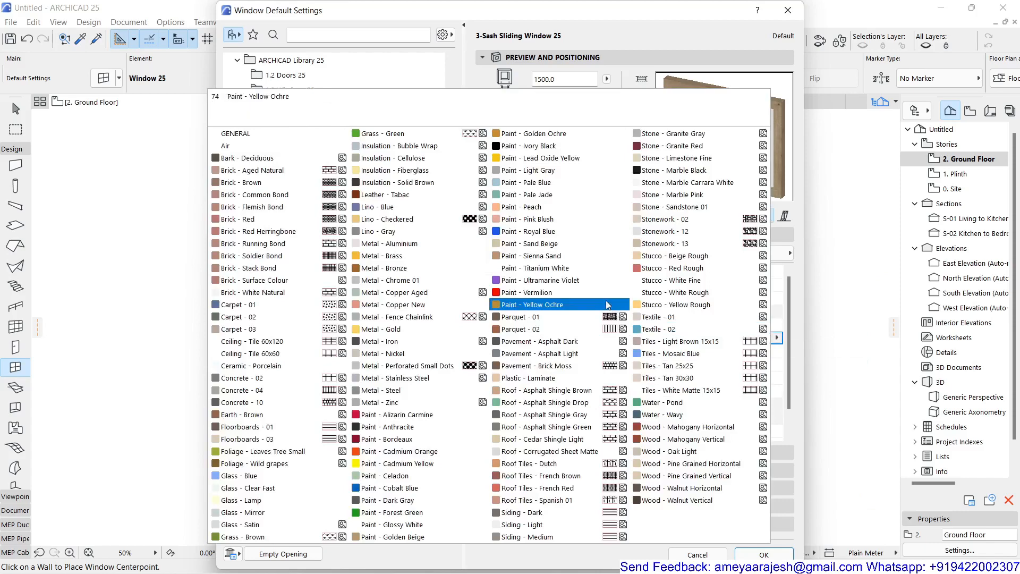
{"action": "left_click", "coordinate": [574, 146]}
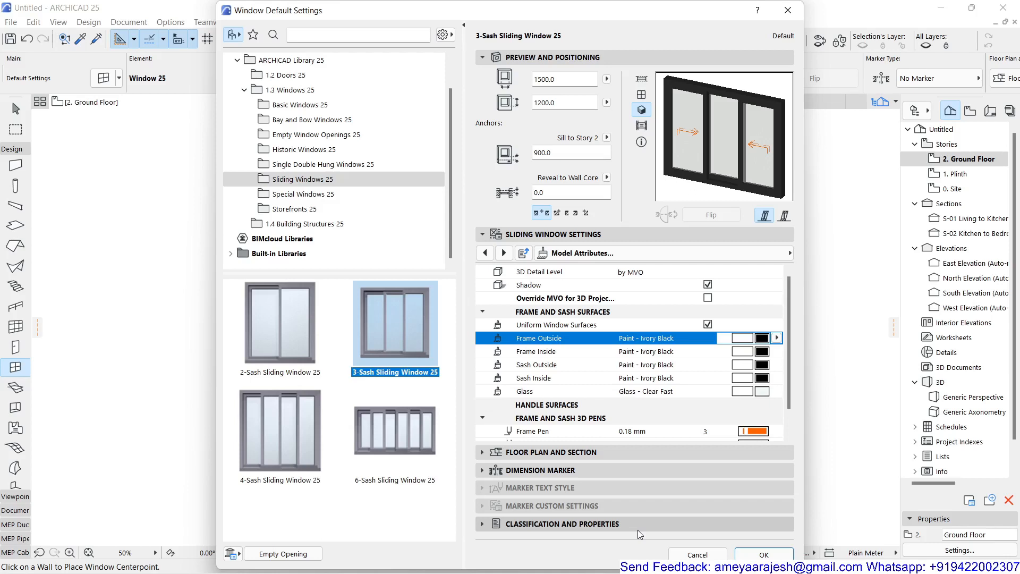
{"action": "left_click", "coordinate": [763, 554]}
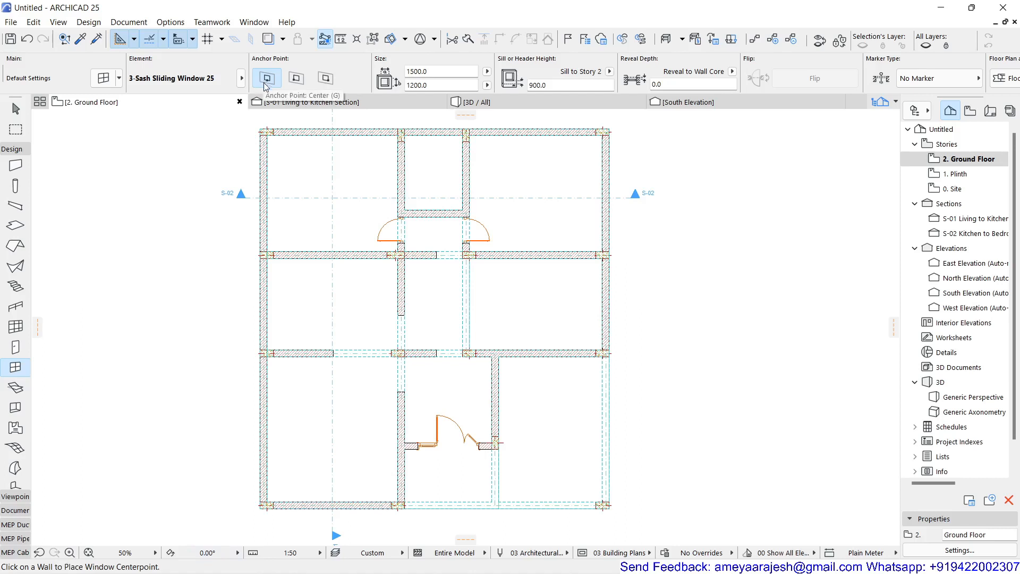
Step: Place the sliding window in the front wall of the lower-left room, centred on the S-01 section line and facing outward
{"action": "scroll", "coordinate": [337, 484], "scroll_direction": "up", "scroll_amount": 5}
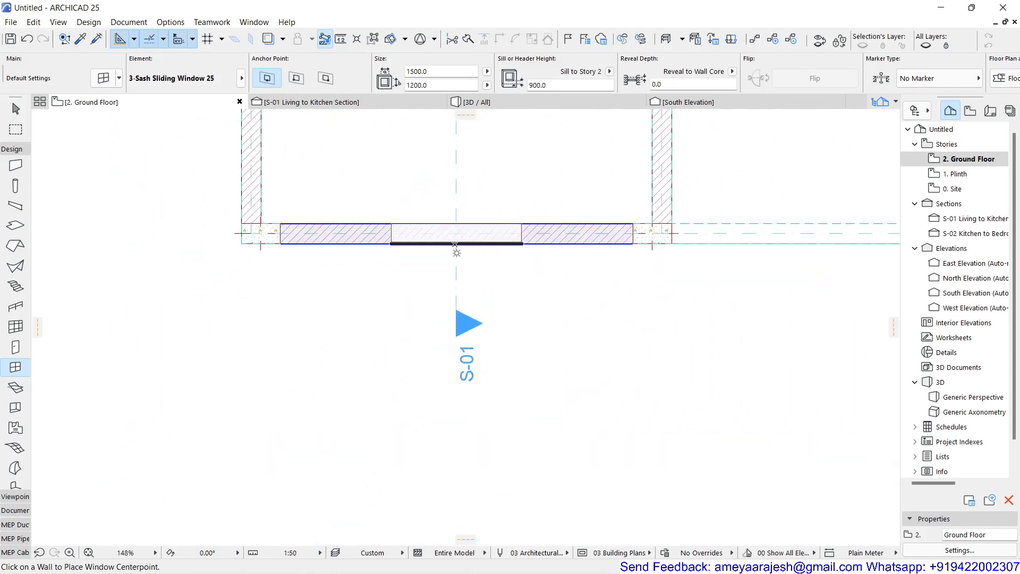
{"action": "scroll", "coordinate": [458, 244], "scroll_direction": "up", "scroll_amount": 5}
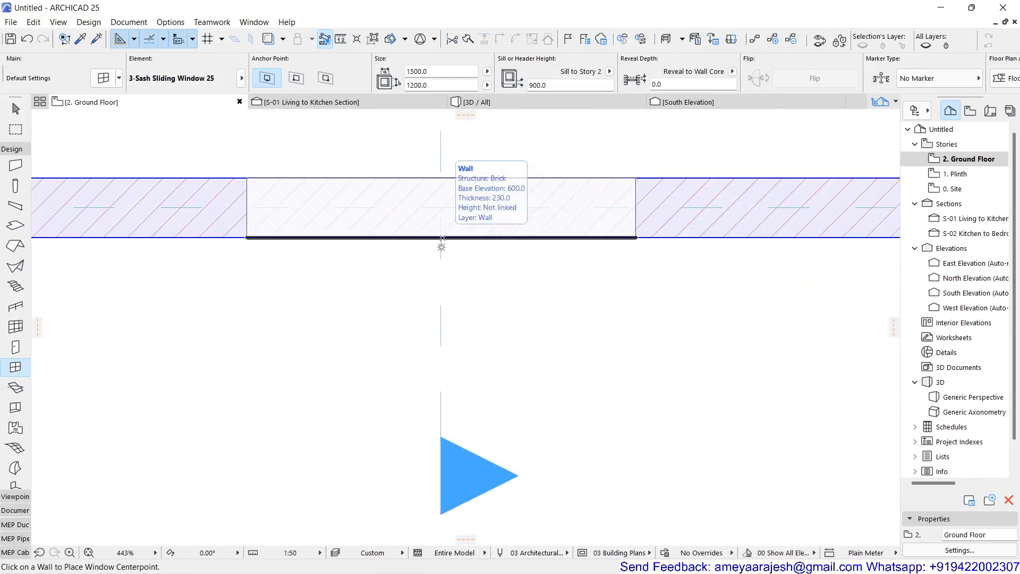
{"action": "left_click", "coordinate": [441, 239]}
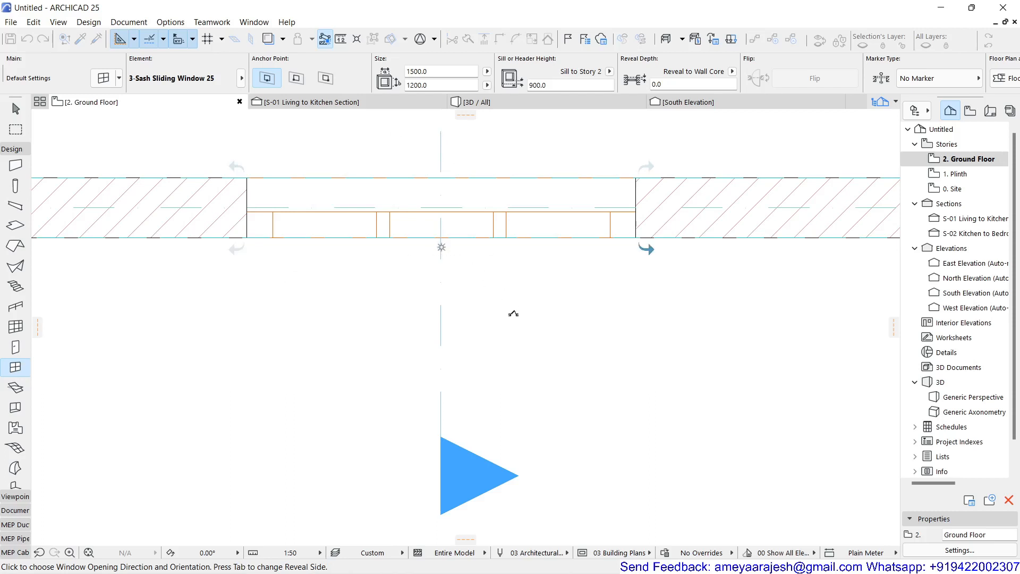
{"action": "left_click", "coordinate": [513, 310]}
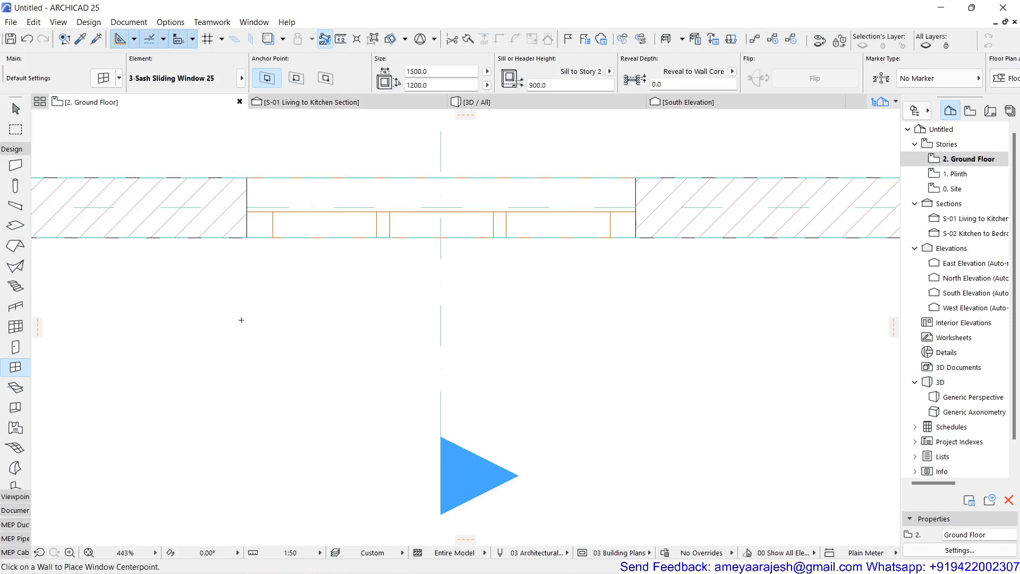
{"action": "scroll", "coordinate": [245, 306], "scroll_direction": "down", "scroll_amount": 2}
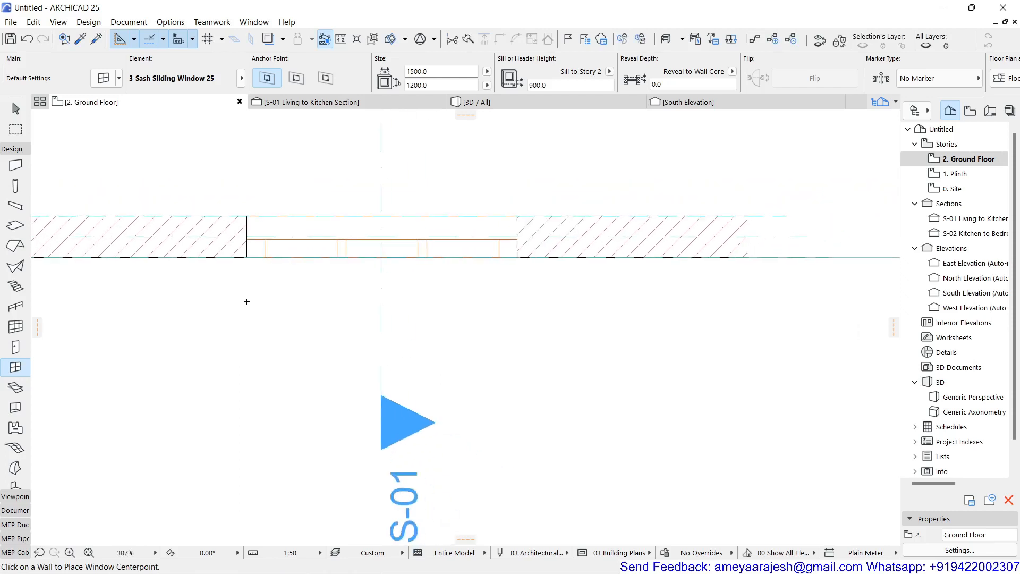
{"action": "scroll", "coordinate": [485, 290], "scroll_direction": "down", "scroll_amount": 2}
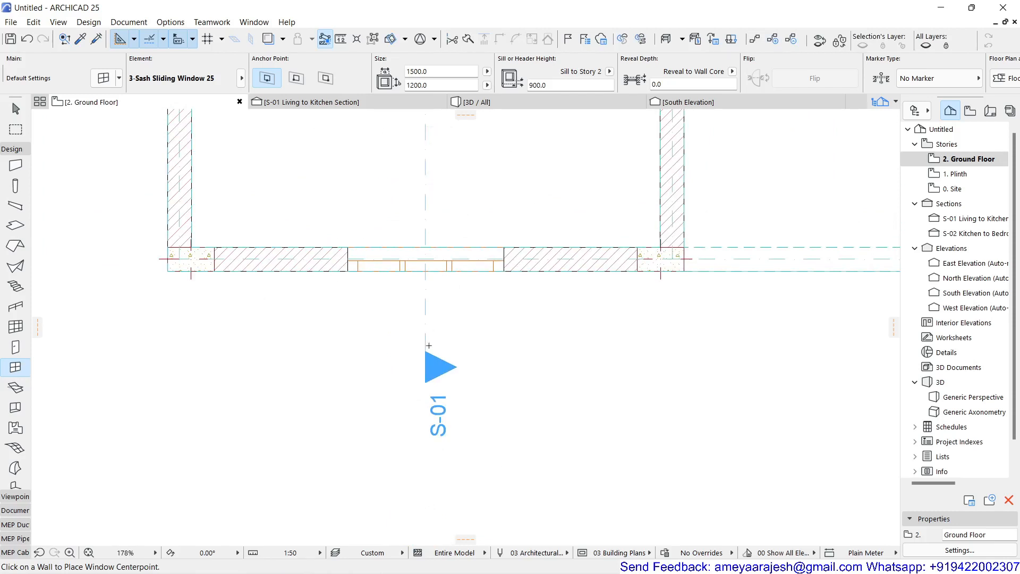
Step: Open the S-01 Living to Kitchen section and inspect the placed window in the end wall
{"action": "double_click", "coordinate": [972, 219]}
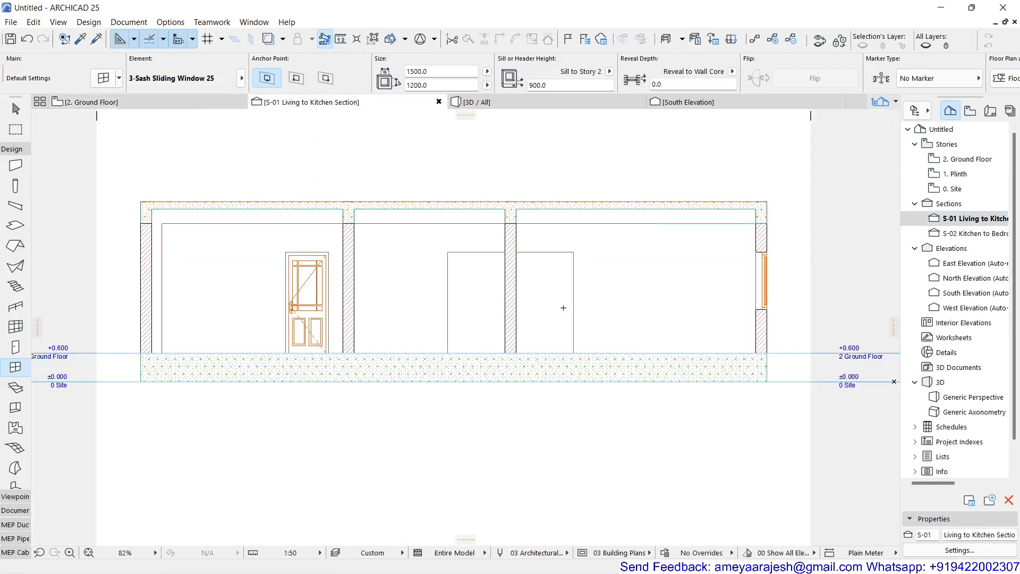
{"action": "scroll", "coordinate": [779, 299], "scroll_direction": "up", "scroll_amount": 5}
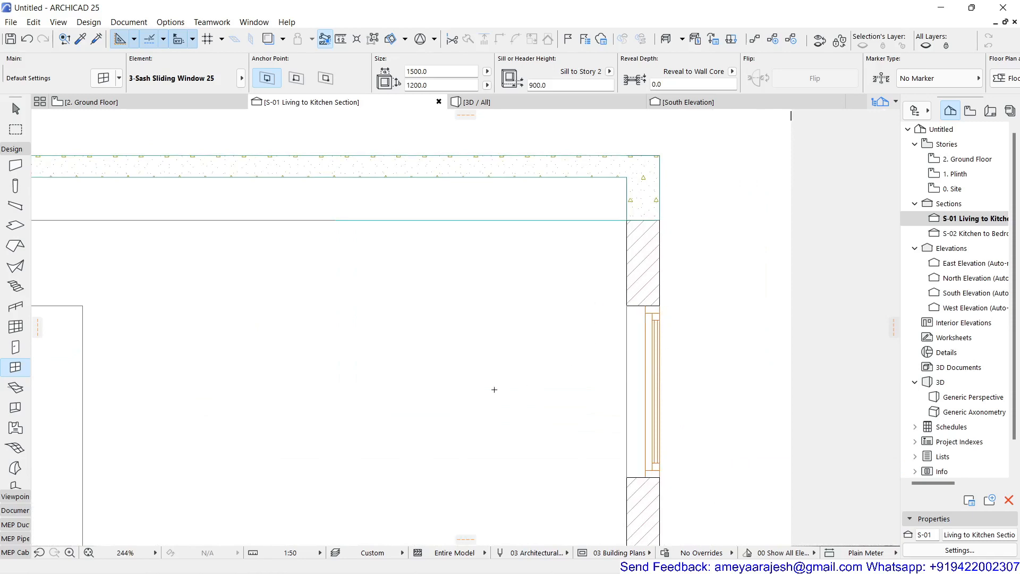
{"action": "scroll", "coordinate": [494, 389], "scroll_direction": "down", "scroll_amount": 4}
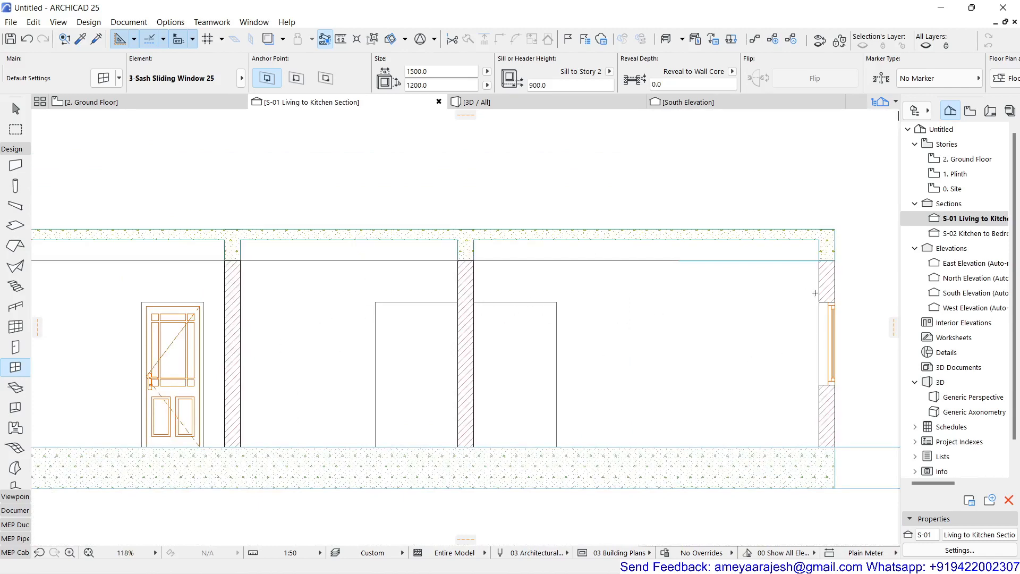
{"action": "scroll", "coordinate": [630, 331], "scroll_direction": "down", "scroll_amount": 1}
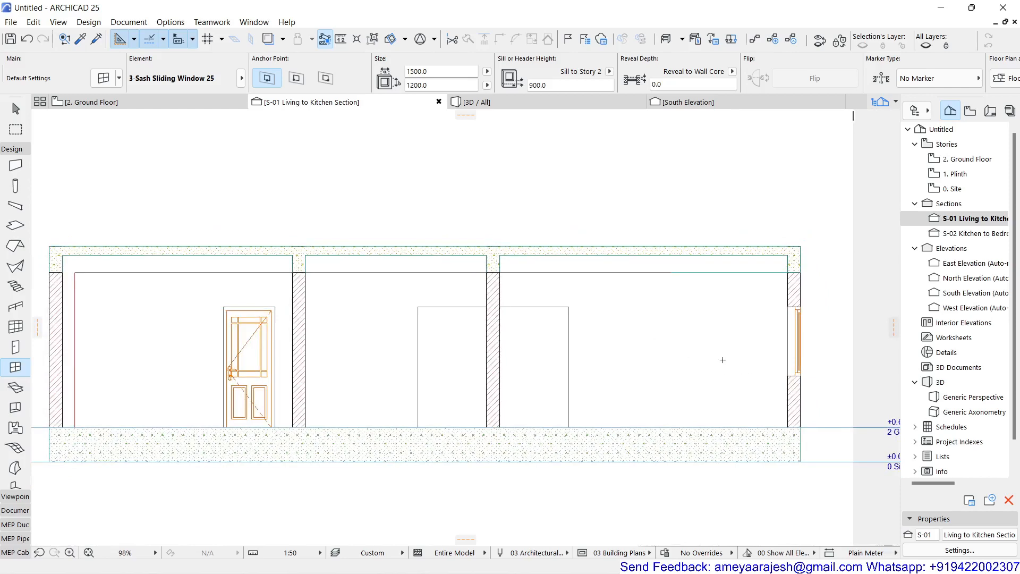
{"action": "mouse_move", "coordinate": [723, 360]}
{"action": "middle_mouse_down"}
{"action": "mouse_move", "coordinate": [615, 410]}
{"action": "mouse_move", "coordinate": [478, 305]}
{"action": "middle_mouse_up"}
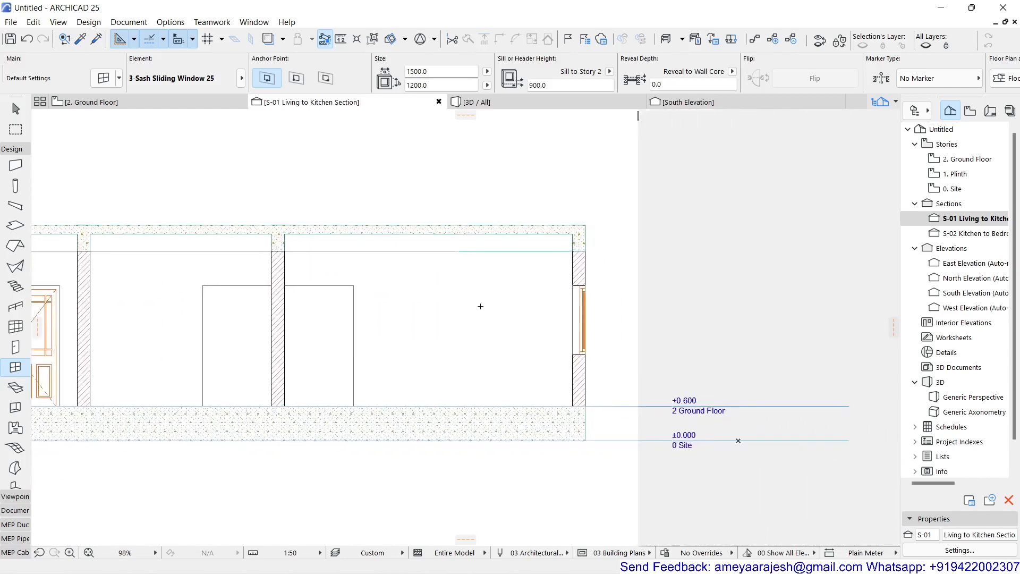
Step: Measure from the ground floor level to the window's sill, from sill to head, and from head back to the floor
{"action": "left_click", "coordinate": [341, 39]}
{"action": "scroll", "coordinate": [578, 410], "scroll_direction": "up", "scroll_amount": 3}
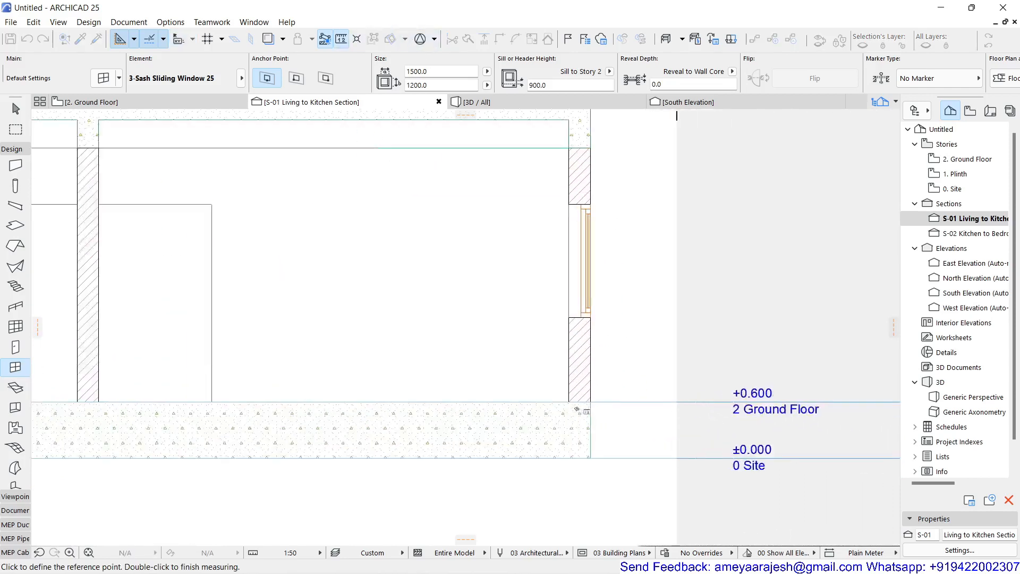
{"action": "scroll", "coordinate": [577, 410], "scroll_direction": "up", "scroll_amount": 1}
{"action": "left_click", "coordinate": [569, 402]}
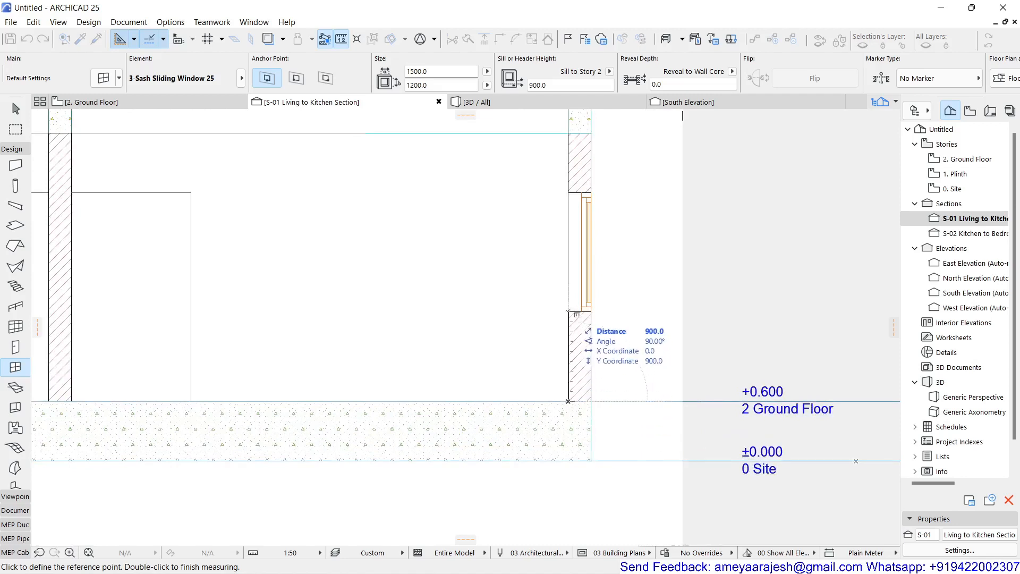
{"action": "left_click", "coordinate": [569, 311]}
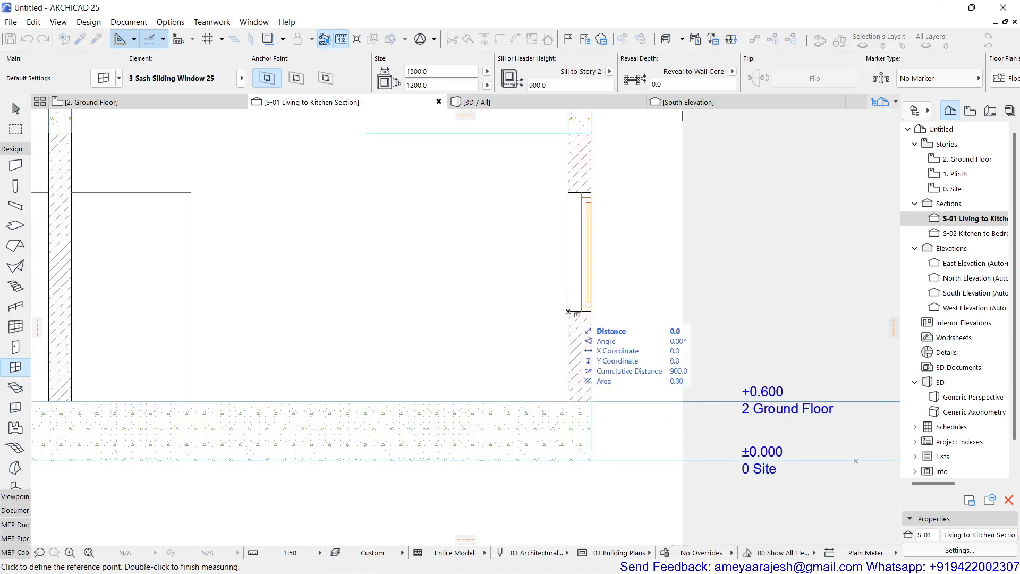
{"action": "left_click", "coordinate": [568, 192]}
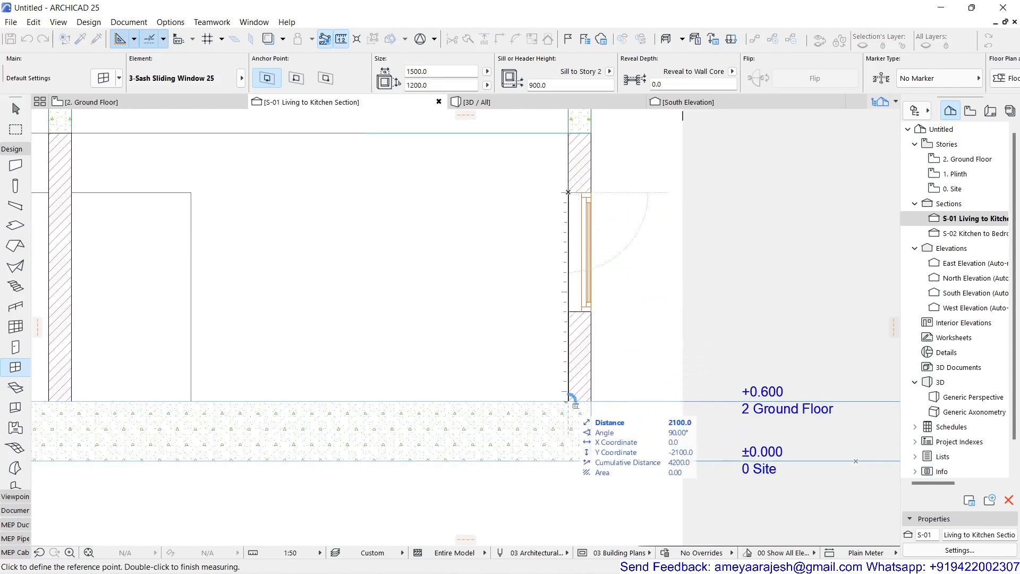
{"action": "double_click", "coordinate": [567, 402]}
Step: Examine in the section how the walls, openings and window relate to the plinth slab and ground floor level
{"action": "scroll", "coordinate": [395, 304], "scroll_direction": "down", "scroll_amount": 2}
{"action": "scroll", "coordinate": [258, 345], "scroll_direction": "up", "scroll_amount": 3}
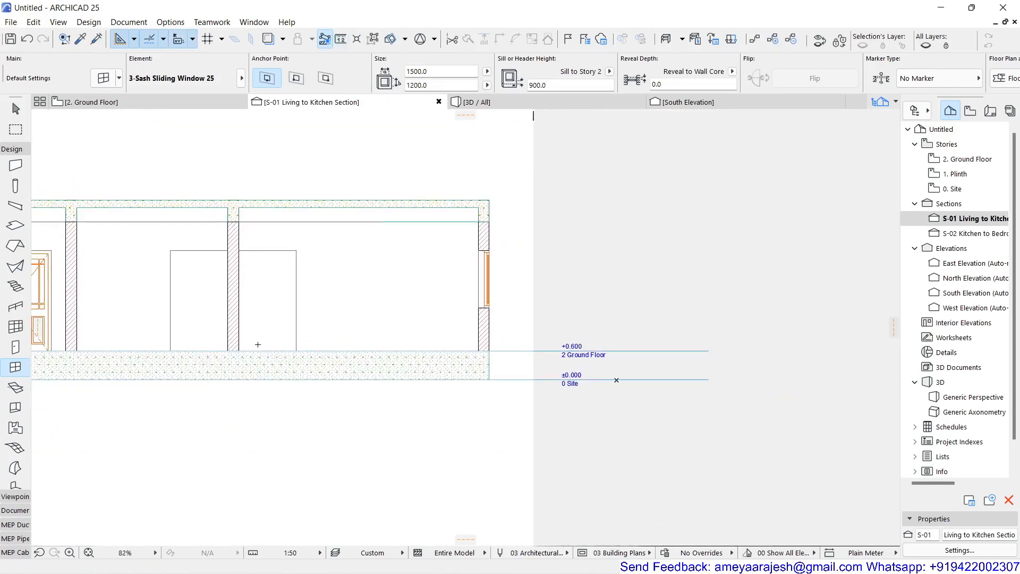
{"action": "scroll", "coordinate": [369, 387], "scroll_direction": "down", "scroll_amount": 4}
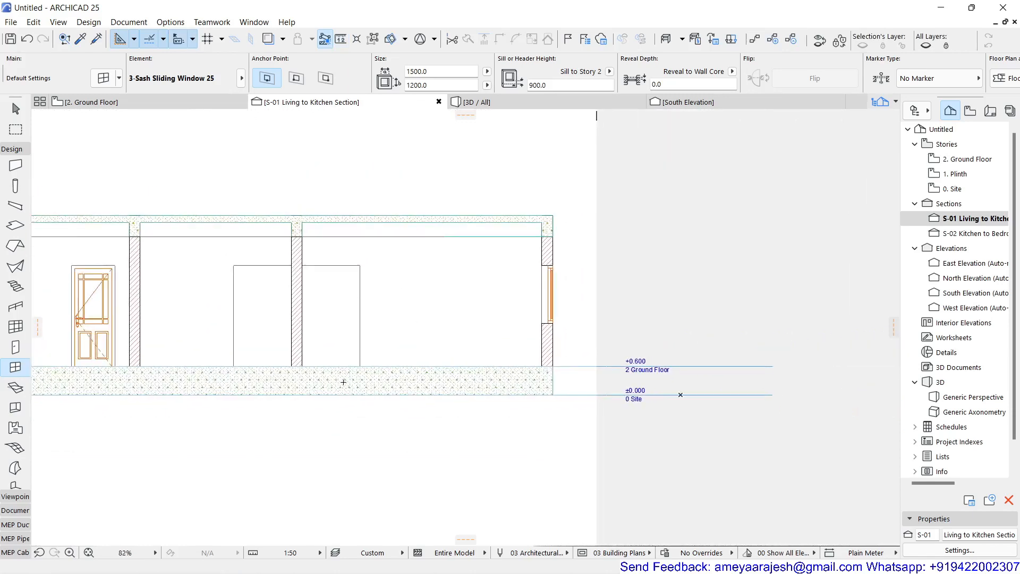
{"action": "mouse_move", "coordinate": [344, 381]}
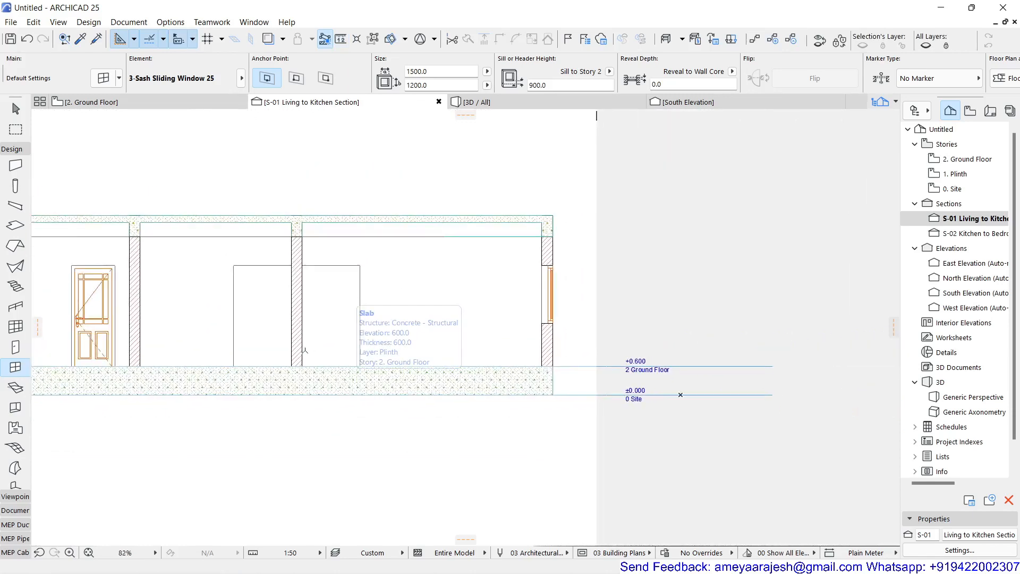
{"action": "scroll", "coordinate": [319, 383], "scroll_direction": "up", "scroll_amount": 5}
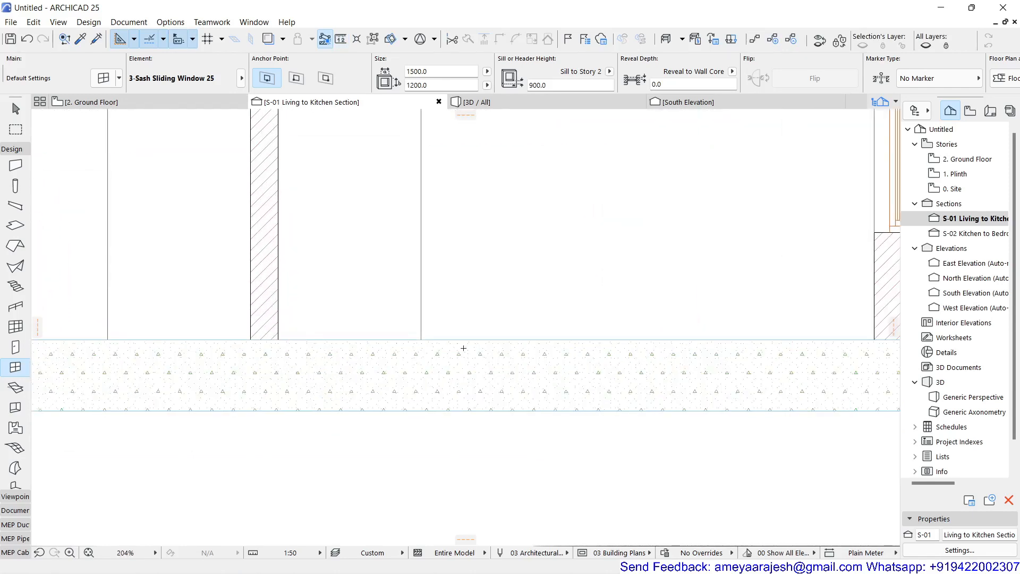
{"action": "scroll", "coordinate": [333, 345], "scroll_direction": "down", "scroll_amount": 2}
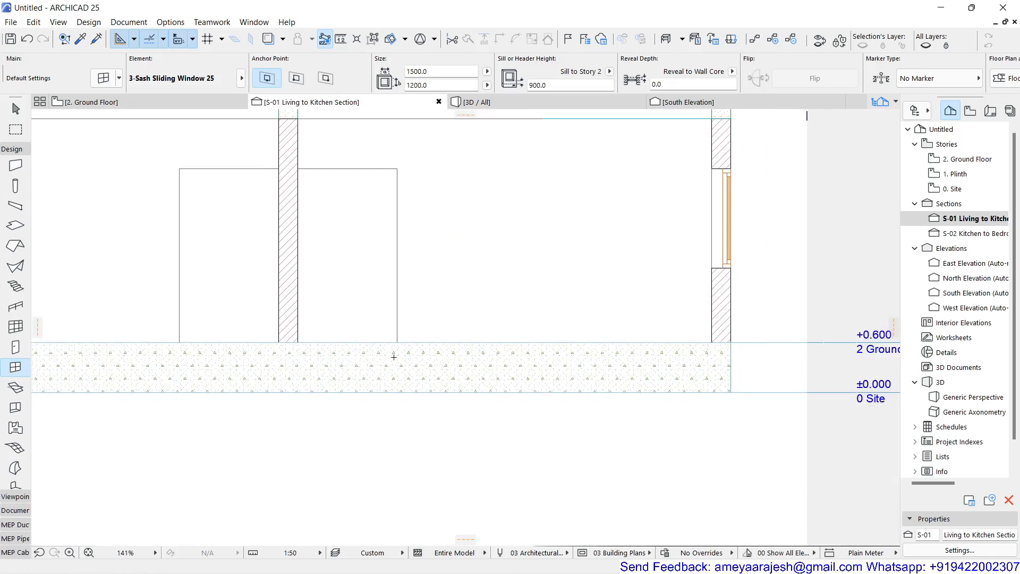
{"action": "mouse_move", "coordinate": [394, 356]}
{"action": "scroll", "coordinate": [464, 305], "scroll_direction": "down", "scroll_amount": 2}
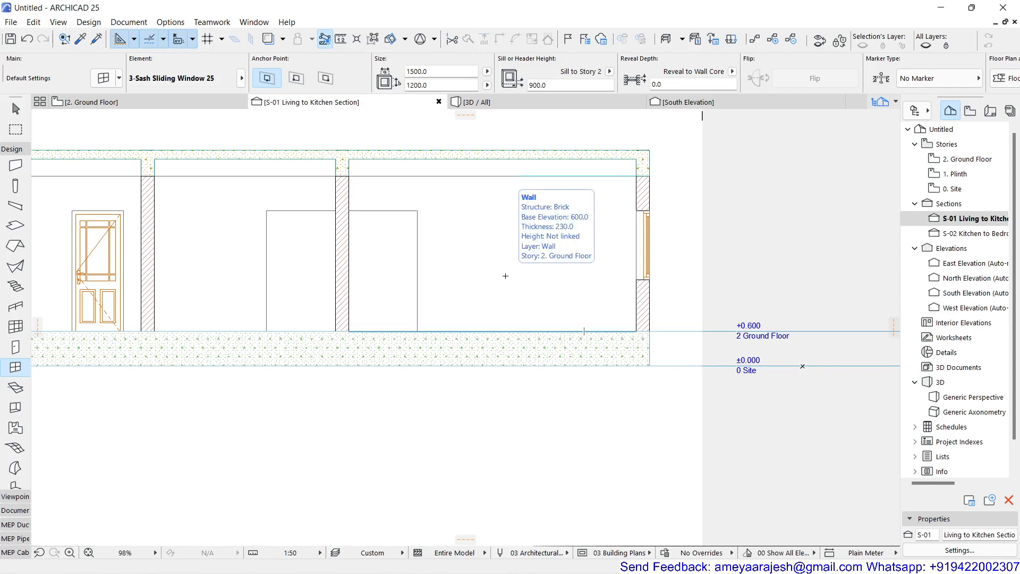
{"action": "scroll", "coordinate": [511, 389], "scroll_direction": "down", "scroll_amount": 2}
{"action": "middle_click_drag", "start_coordinate": [399, 317], "coordinate": [508, 352]}
Step: Return to the ground floor plan and place the sliding window in the upper-left room's outer side wall near the S-02 section line, facing outward
{"action": "left_click", "coordinate": [173, 103]}
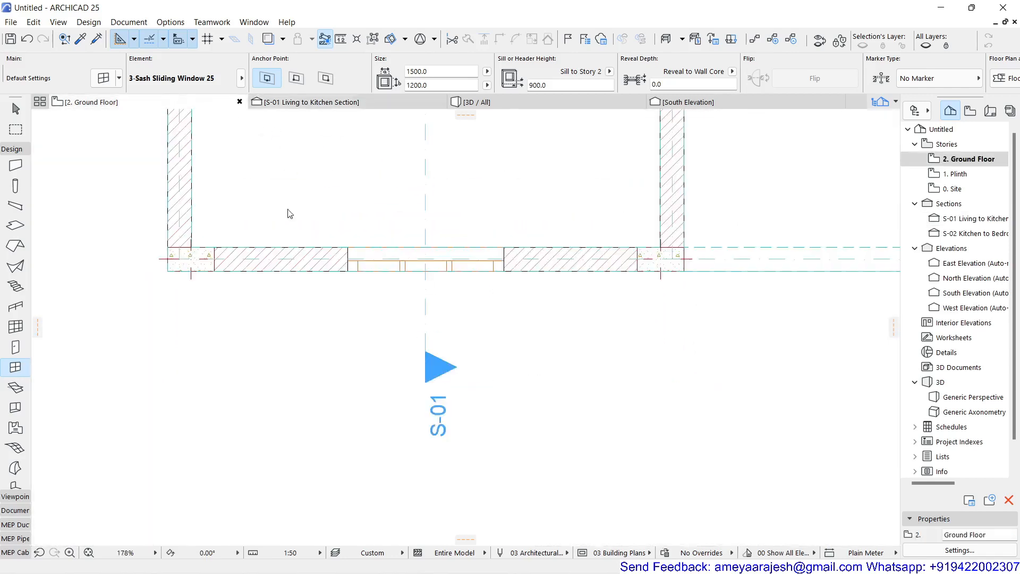
{"action": "scroll", "coordinate": [322, 286], "scroll_direction": "down", "scroll_amount": 2}
{"action": "middle_click_drag", "start_coordinate": [328, 202], "coordinate": [307, 467]}
{"action": "scroll", "coordinate": [305, 434], "scroll_direction": "down", "scroll_amount": 2}
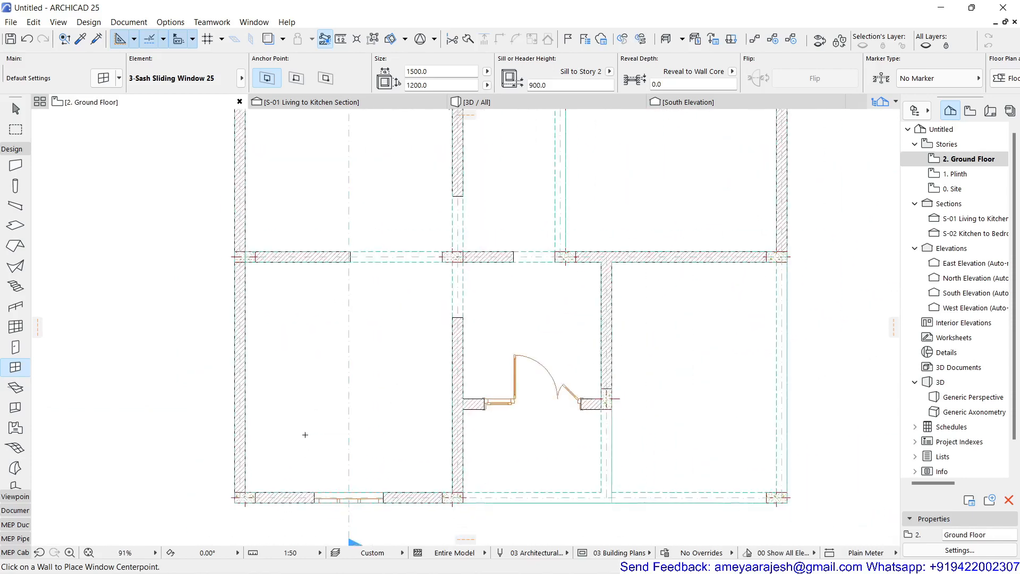
{"action": "scroll", "coordinate": [305, 434], "scroll_direction": "down", "scroll_amount": 1}
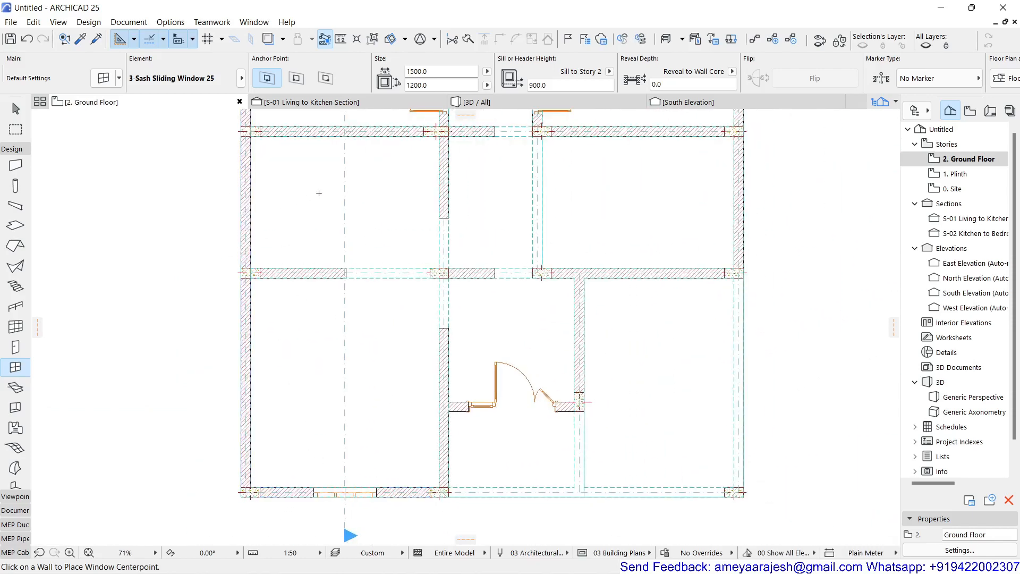
{"action": "middle_click_drag", "start_coordinate": [319, 194], "coordinate": [314, 421]}
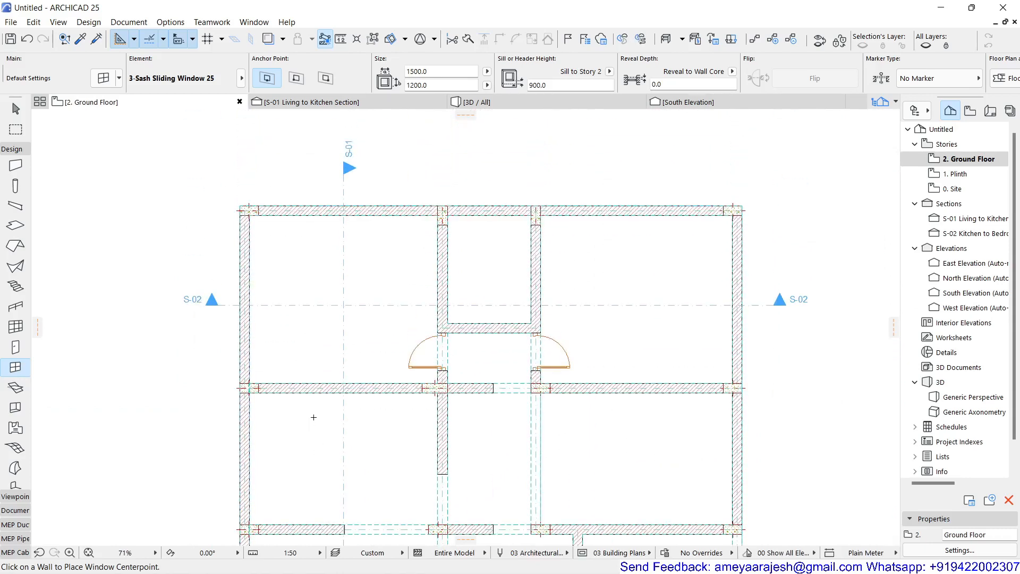
{"action": "left_click", "coordinate": [239, 294]}
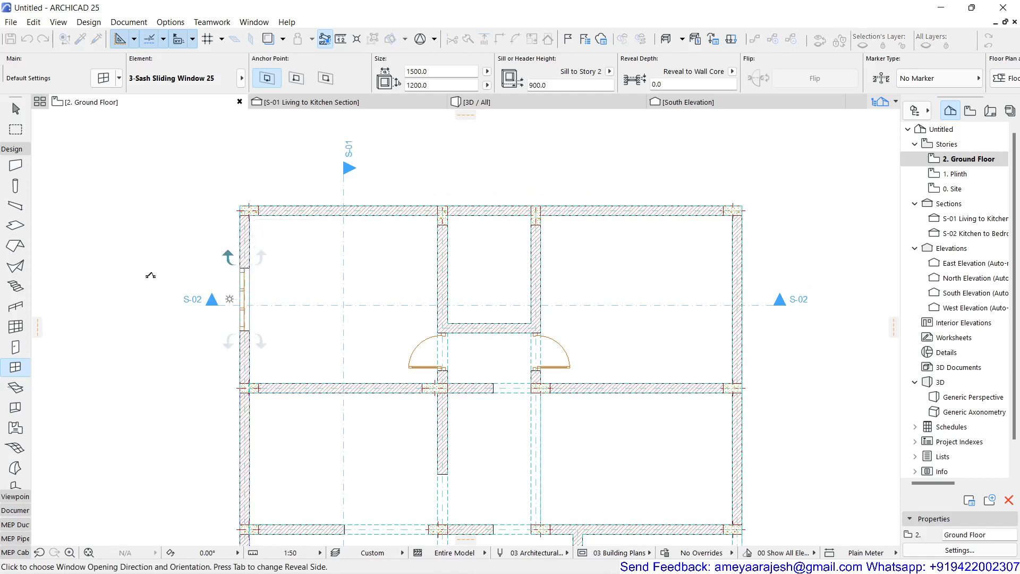
{"action": "left_click", "coordinate": [151, 275]}
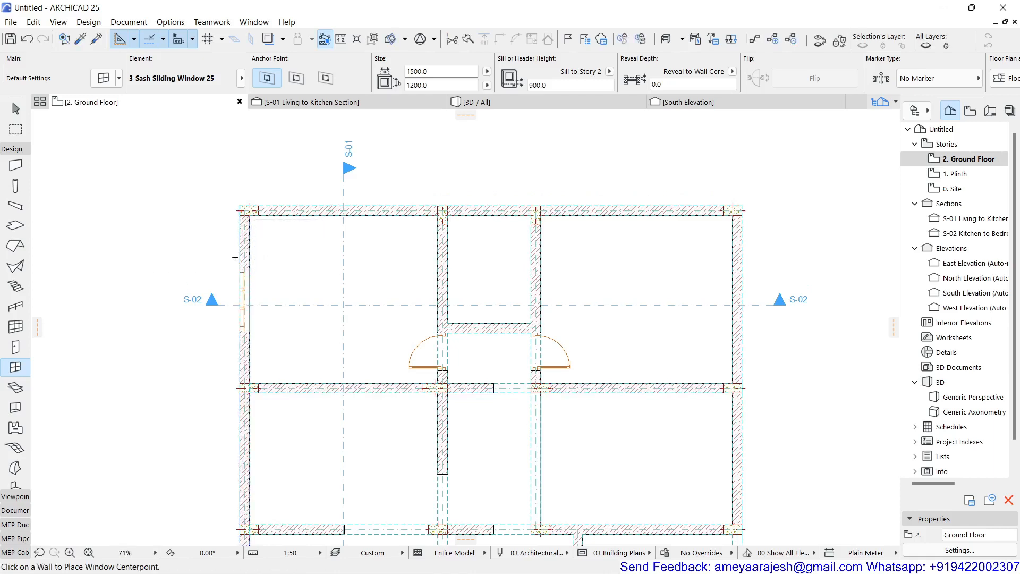
{"action": "scroll", "coordinate": [409, 326], "scroll_direction": "down", "scroll_amount": 3}
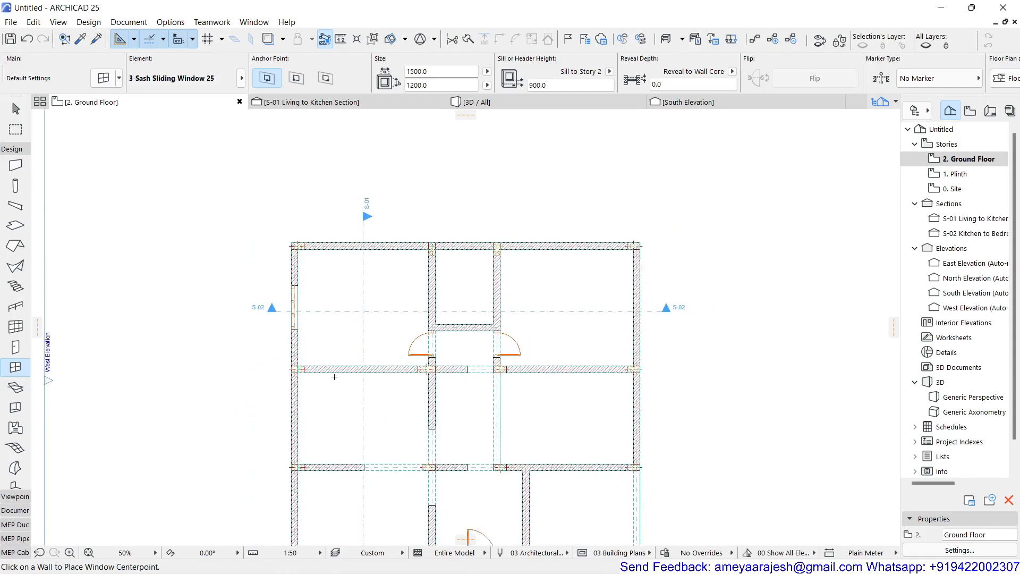
{"action": "middle_click_drag", "start_coordinate": [338, 369], "coordinate": [333, 269]}
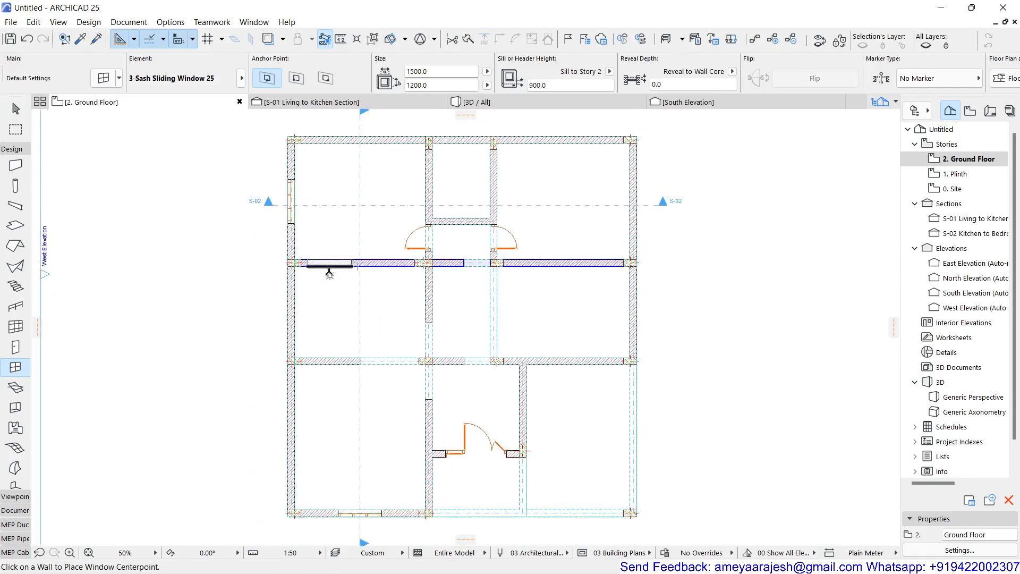